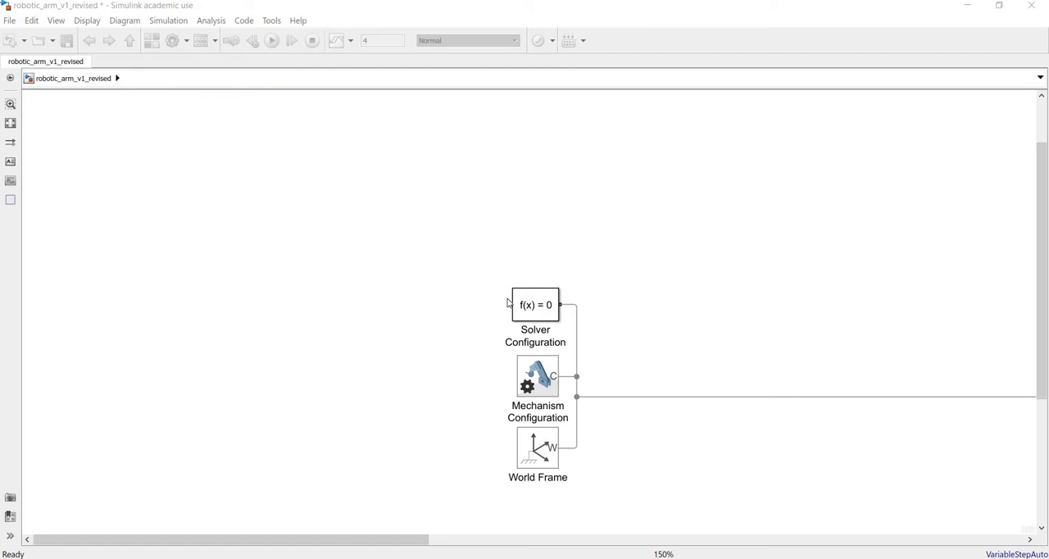
# Step: Review the parameters of the Solver Configuration, Mechanism Configuration and World Frame blocks, leaving them unaltered
pyautogui.doubleClick(520, 305)
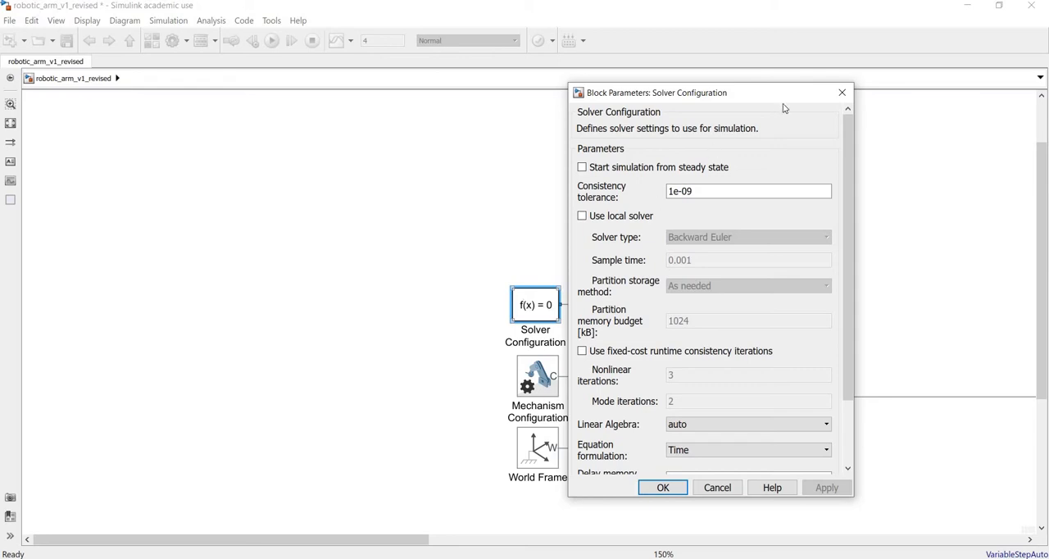
pyautogui.click(841, 93)
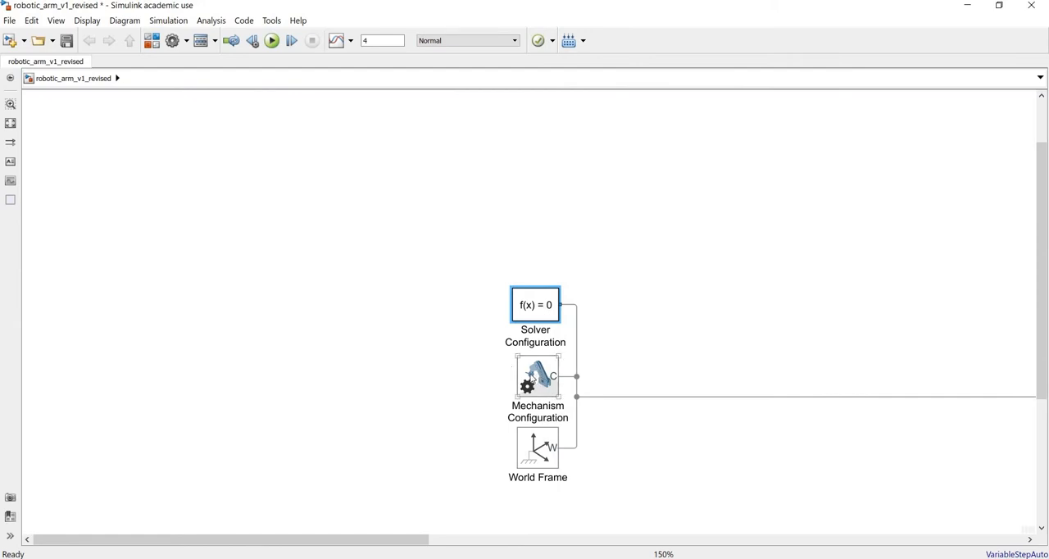
pyautogui.doubleClick(531, 377)
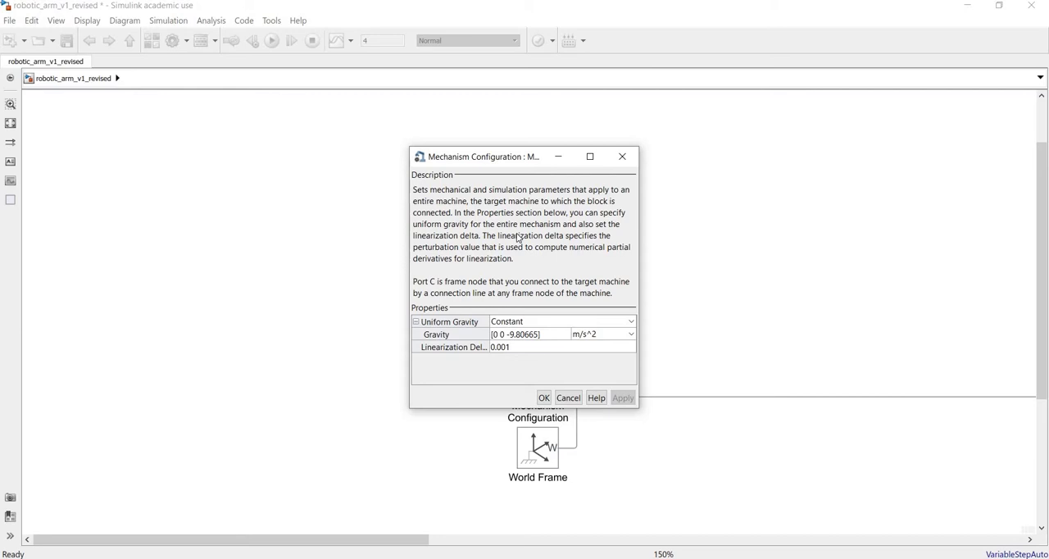
pyautogui.click(622, 157)
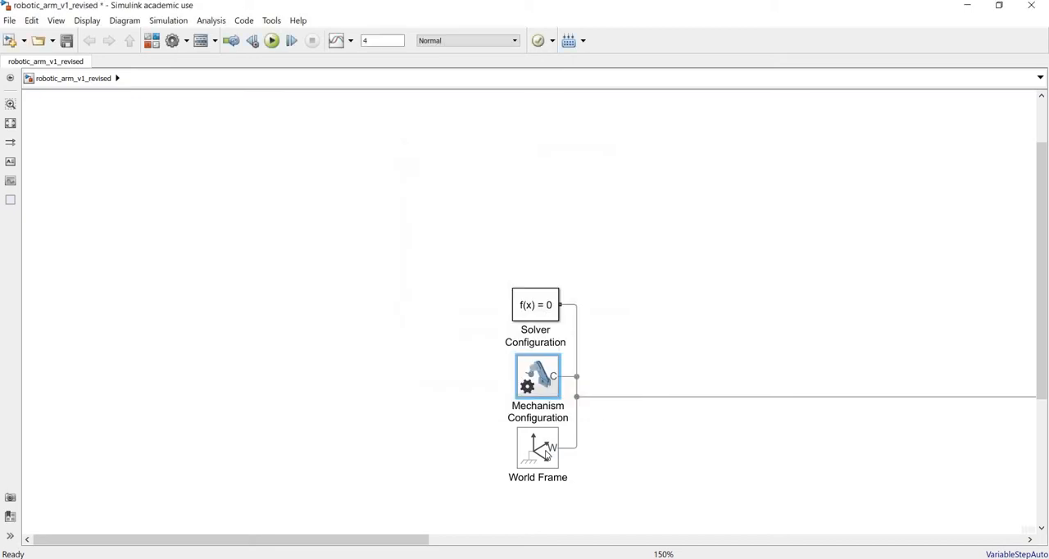
pyautogui.doubleClick(546, 453)
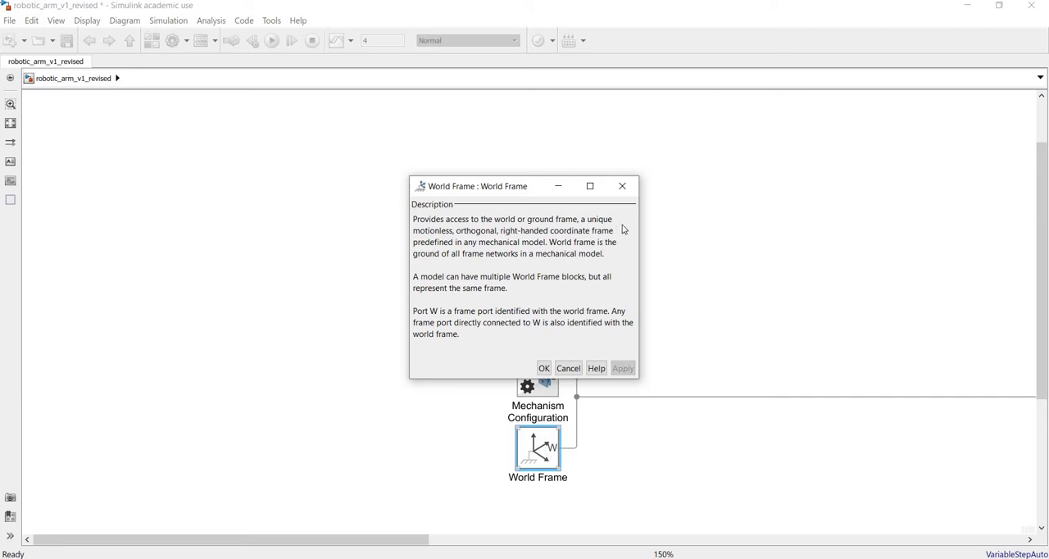
pyautogui.click(622, 187)
# Step: Try grouping the Rigid Transform and Base_cover blocks into a subsystem, and undo the grouping
pyautogui.press('space')
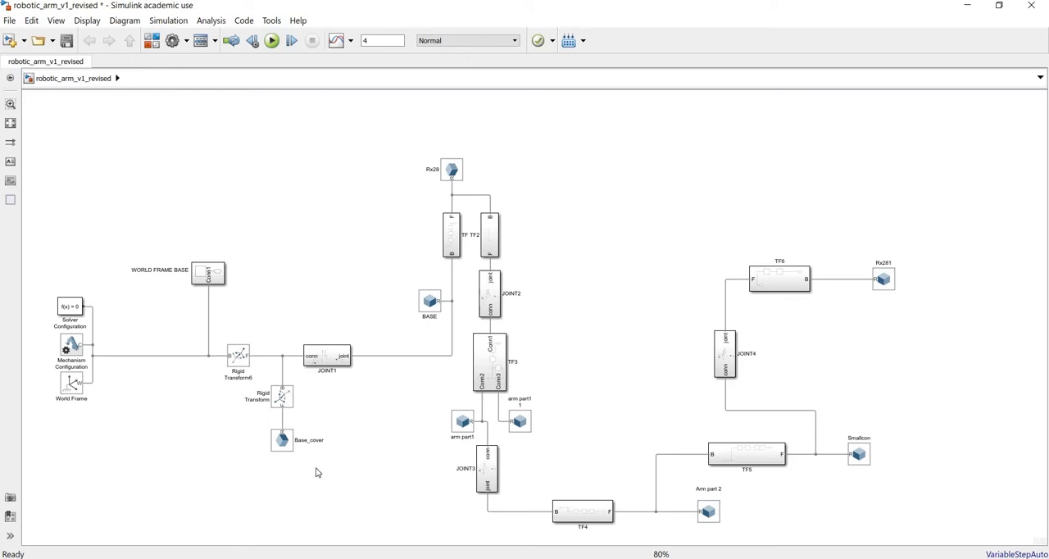
pyautogui.moveTo(318, 472); pyautogui.dragTo(248, 382)
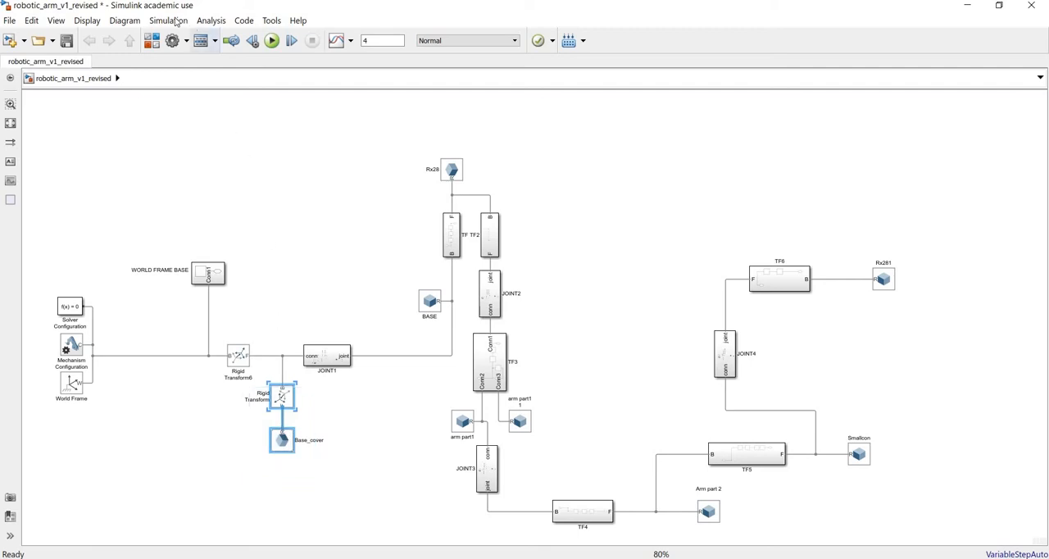
pyautogui.click(138, 22)
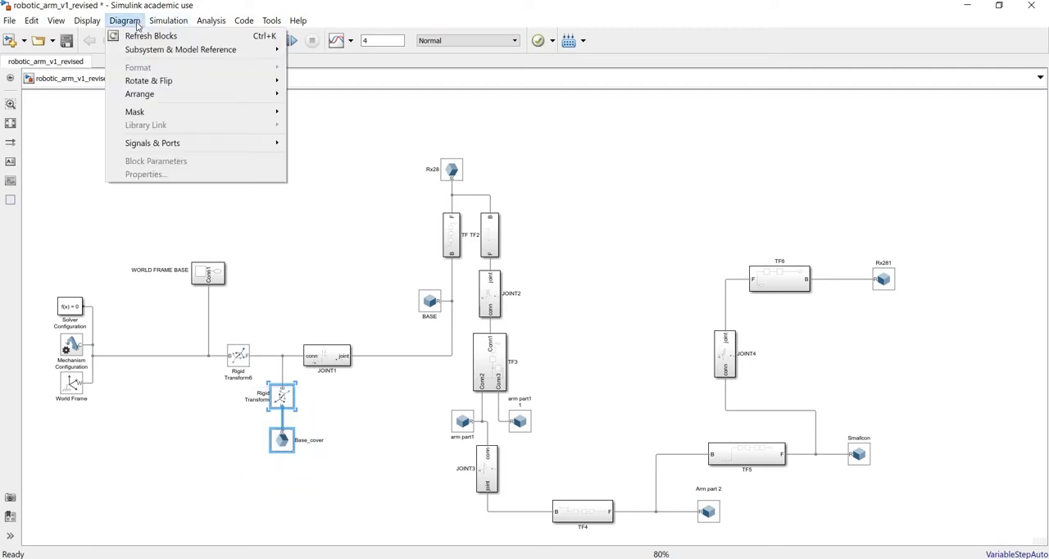
pyautogui.moveTo(275, 48)
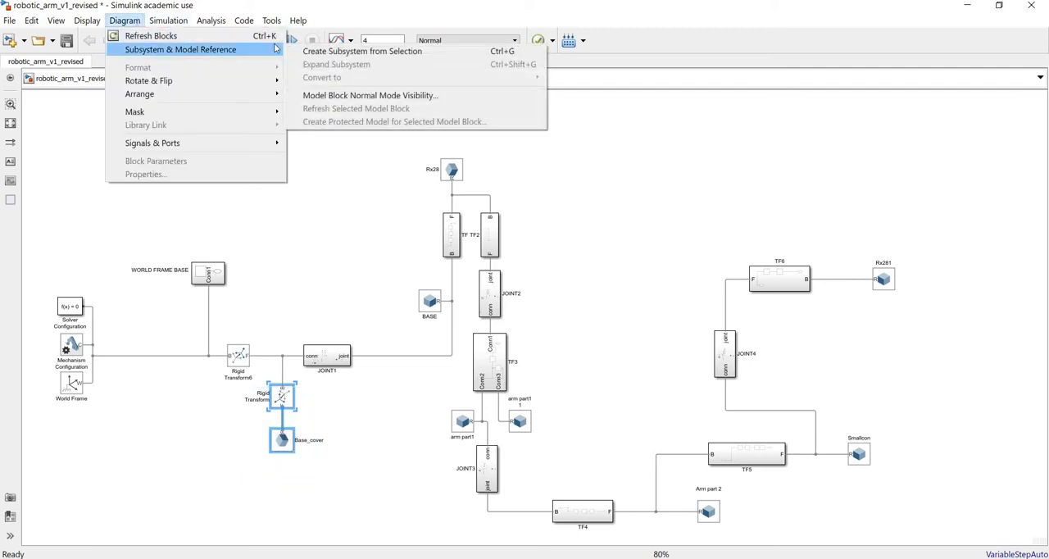
pyautogui.click(360, 52)
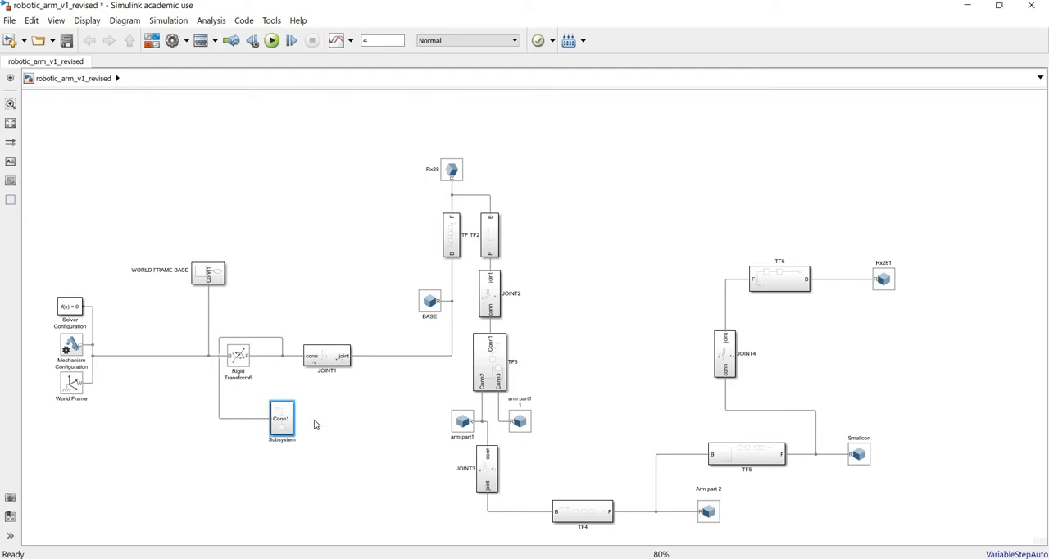
pyautogui.click(343, 428)
pyautogui.hotkey('ctrl', 'z')
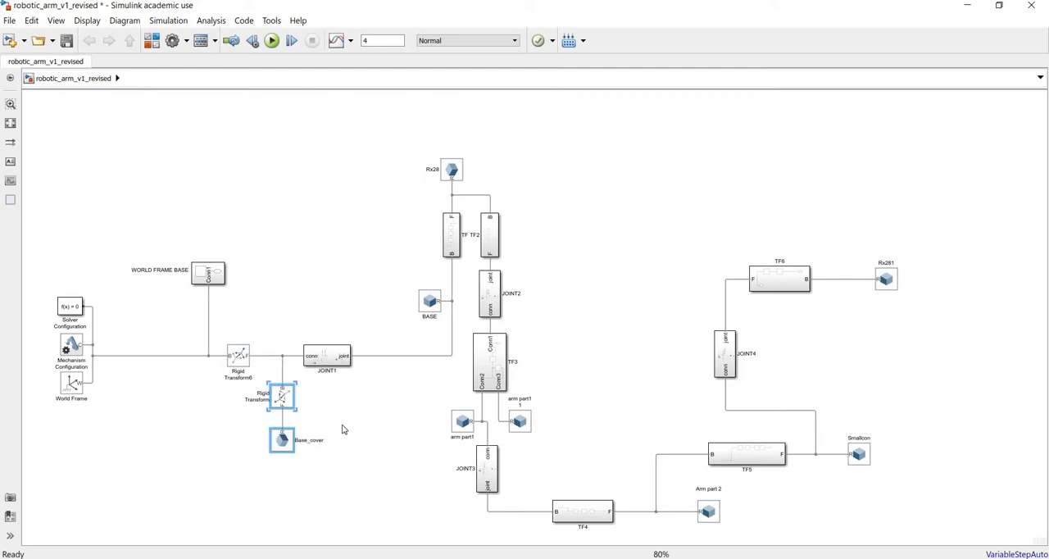
pyautogui.click(348, 430)
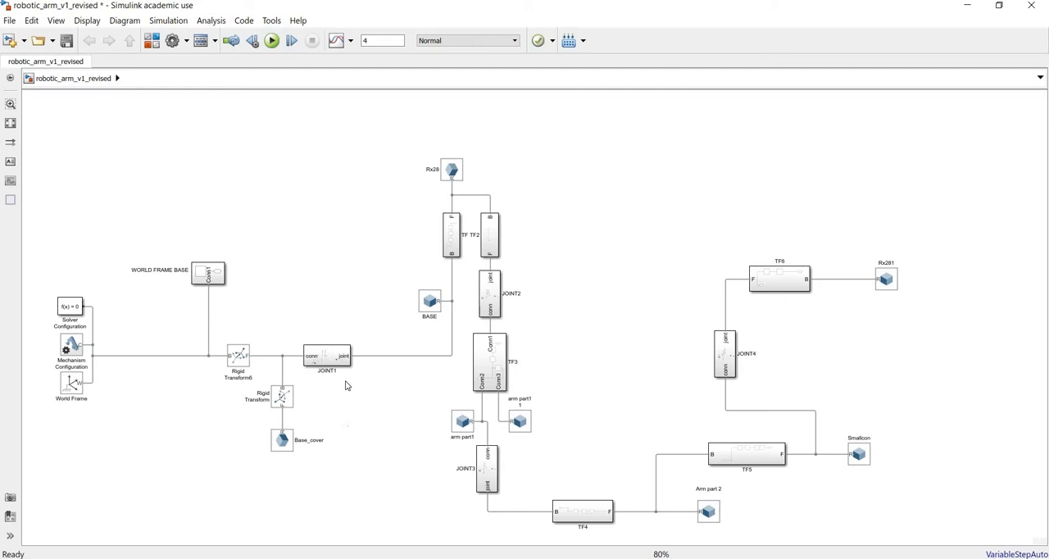
# Step: Examine the contents of the JOINT1 subsystem and return to the top level of the model
pyautogui.click(342, 354)
pyautogui.doubleClick(341, 354)
pyautogui.click(341, 352)
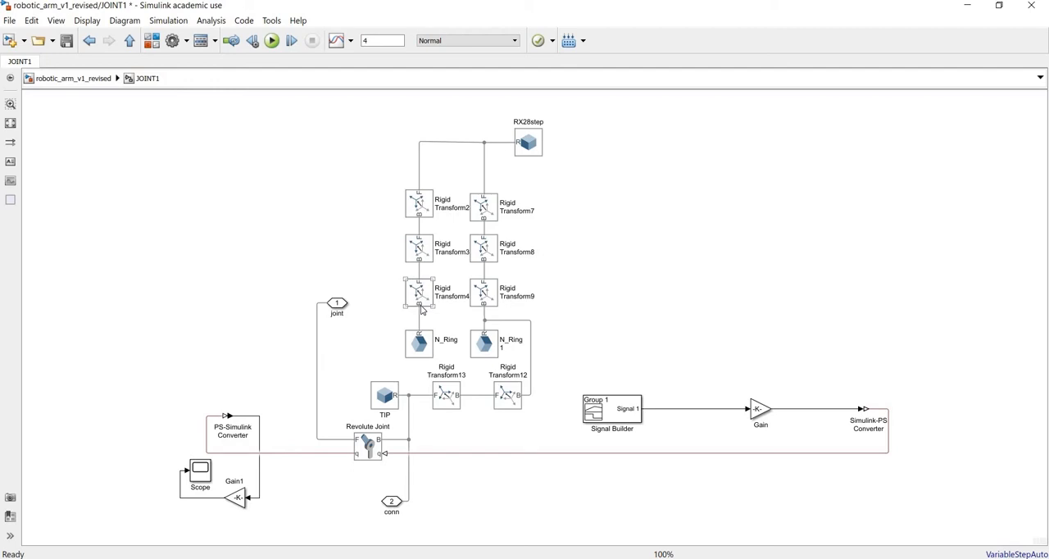
pyautogui.click(539, 310)
pyautogui.press('space')
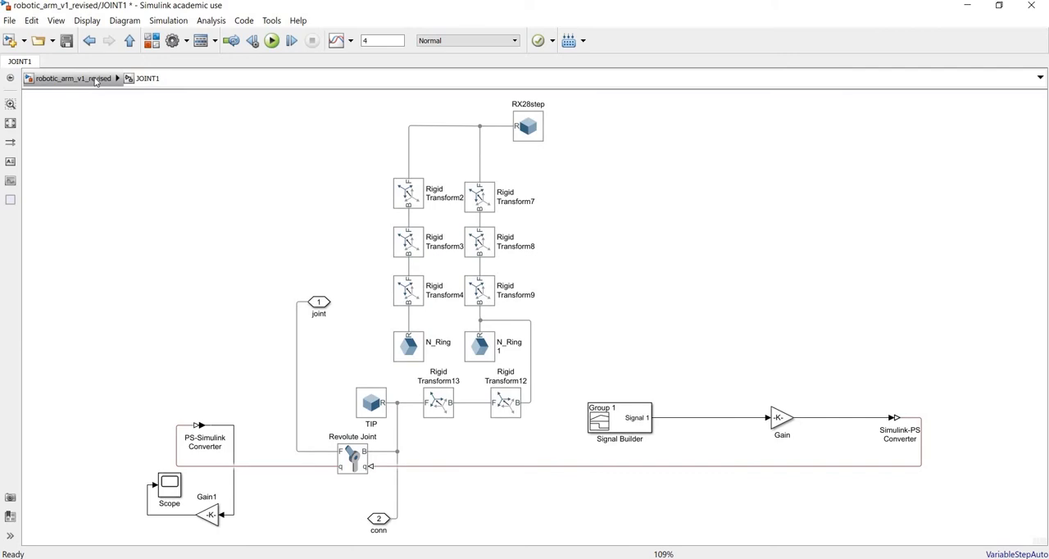
pyautogui.click(96, 79)
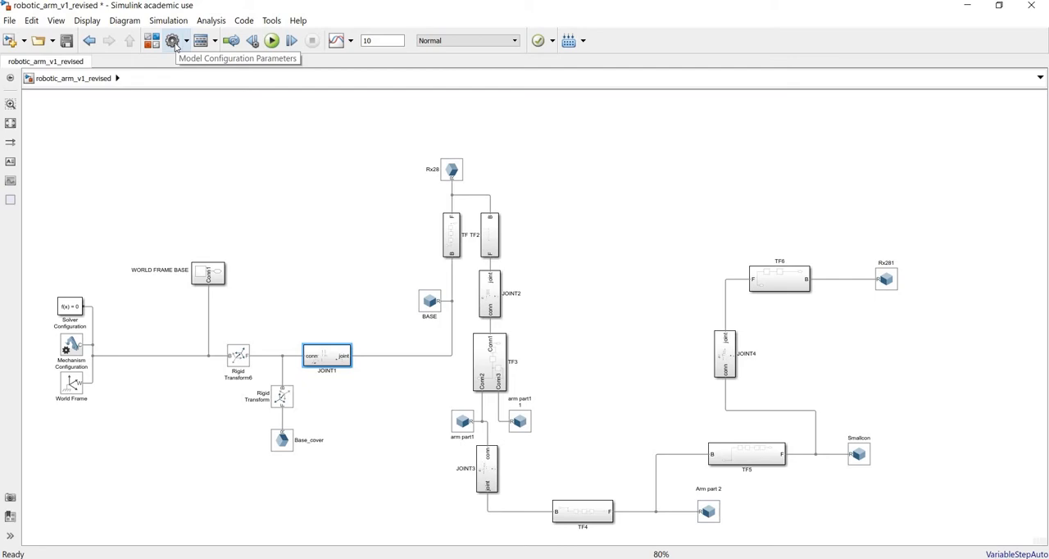
# Step: Configure the model's simulation with a stop time of 4 and the ode23t (mod. stiff/Trapezoidal) solver
pyautogui.click(172, 41)
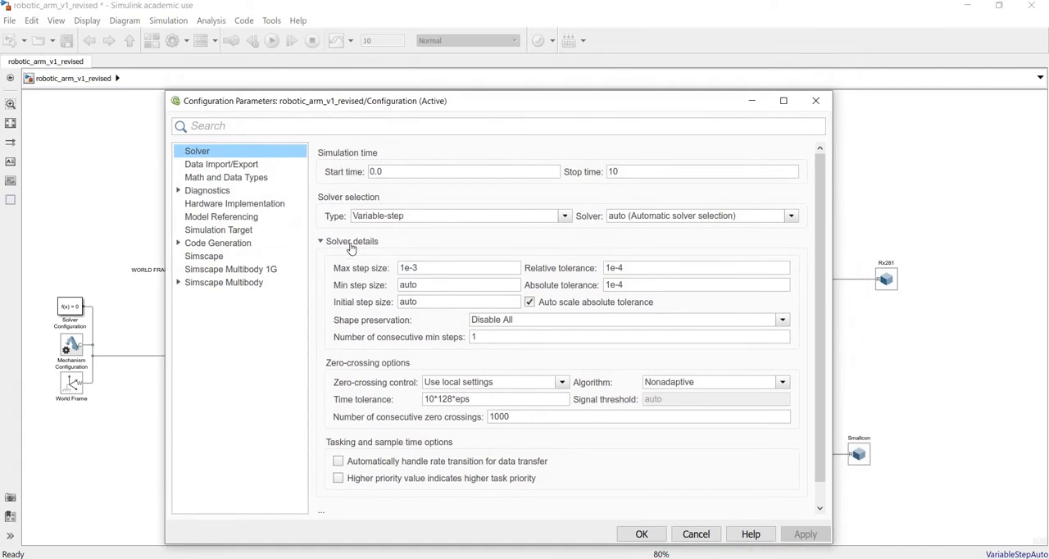
pyautogui.moveTo(375, 269)
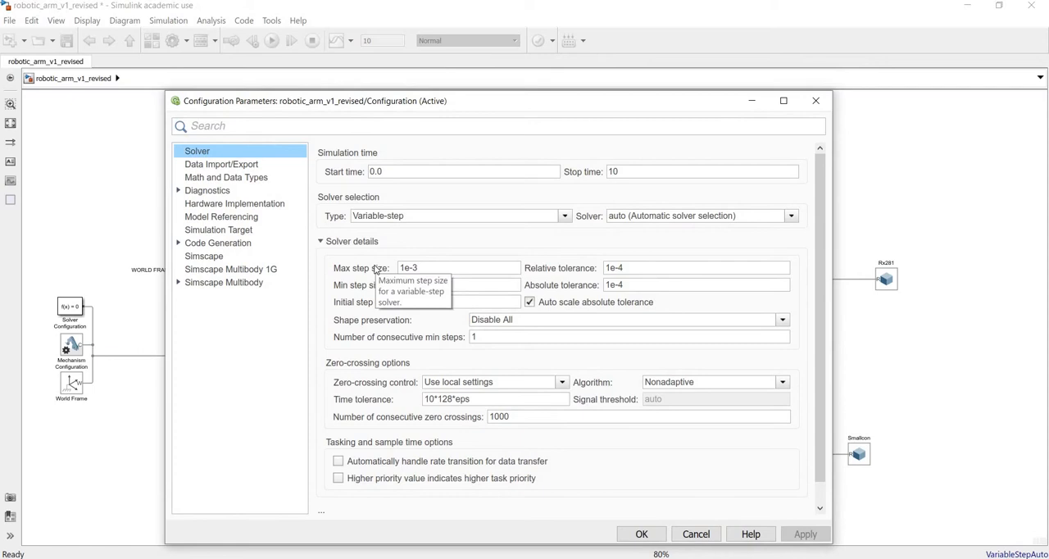
pyautogui.doubleClick(638, 173)
pyautogui.write('4')
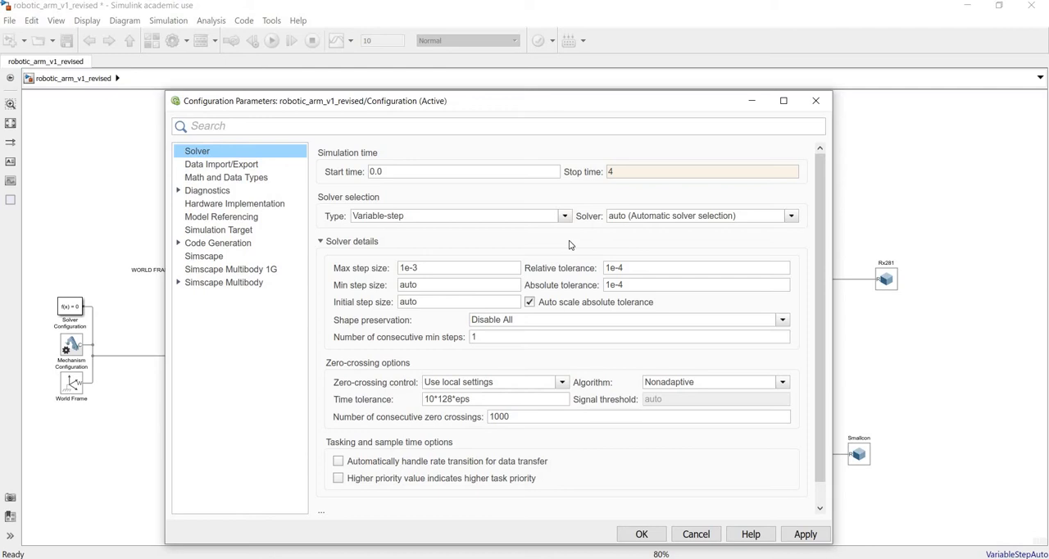
pyautogui.click(629, 223)
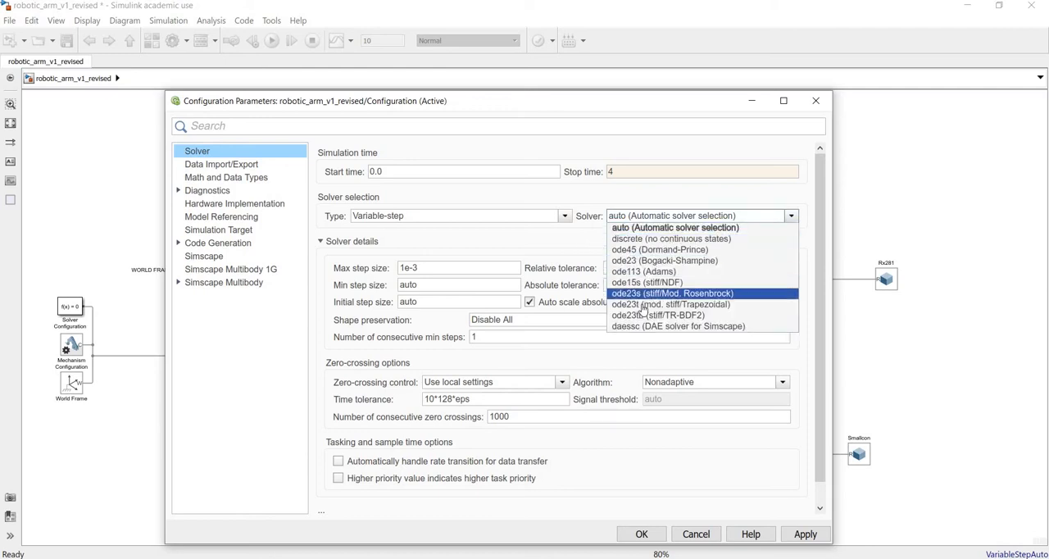
pyautogui.click(643, 305)
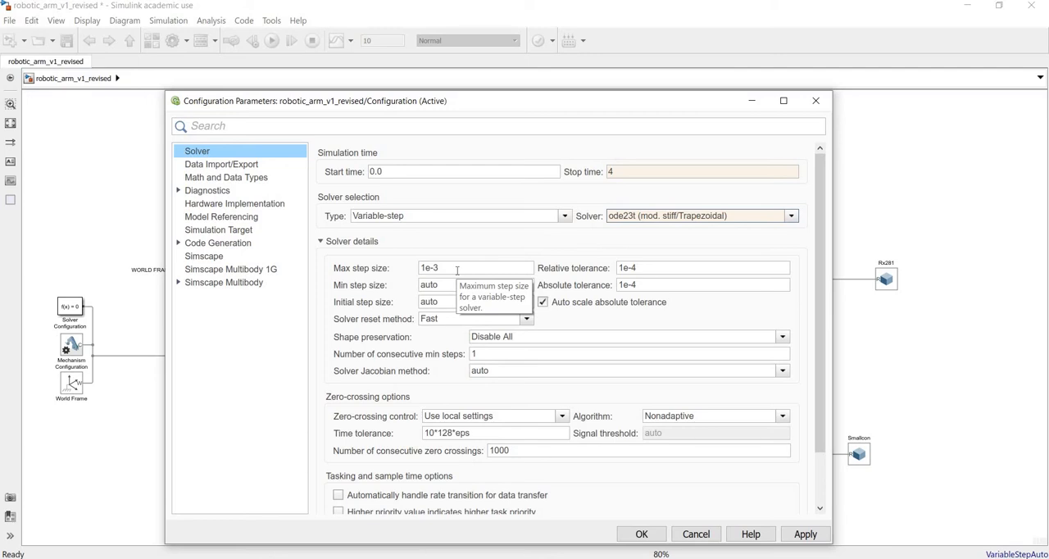
pyautogui.moveTo(459, 101); pyautogui.dragTo(484, 61)
pyautogui.click(831, 494)
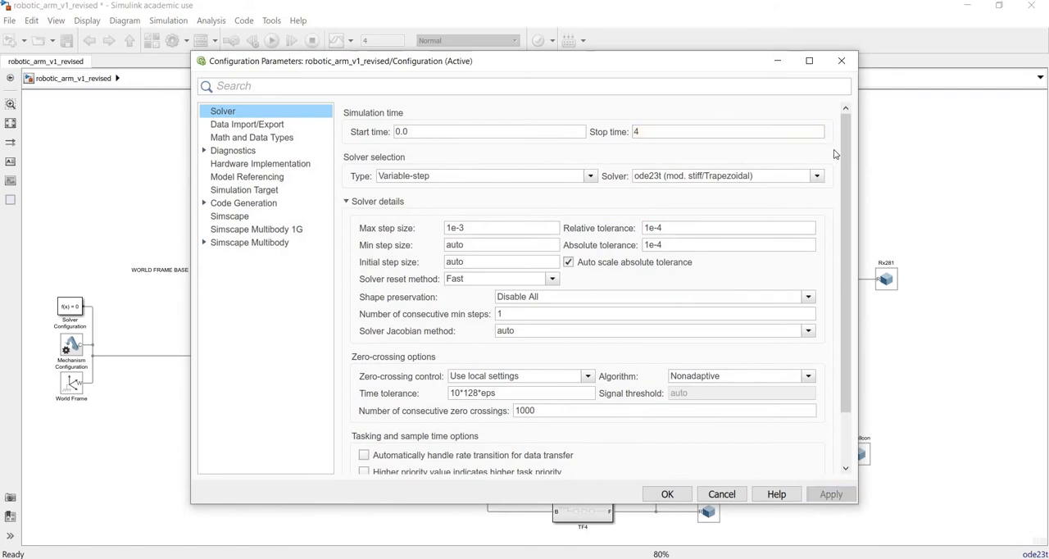
pyautogui.click(841, 61)
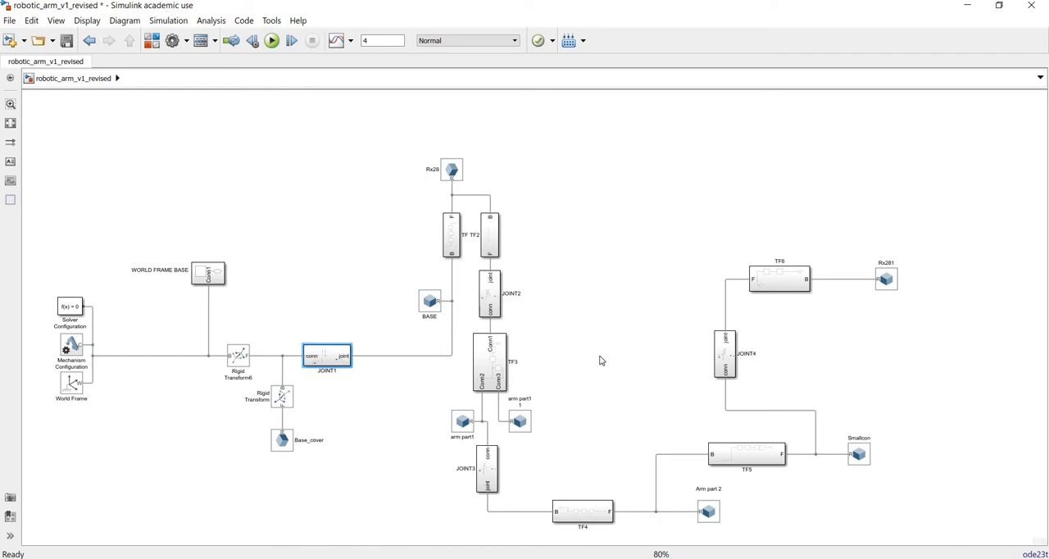
# Step: Add a Solid block to the empty canvas area between TF3 and JOINT4
pyautogui.doubleClick(613, 300)
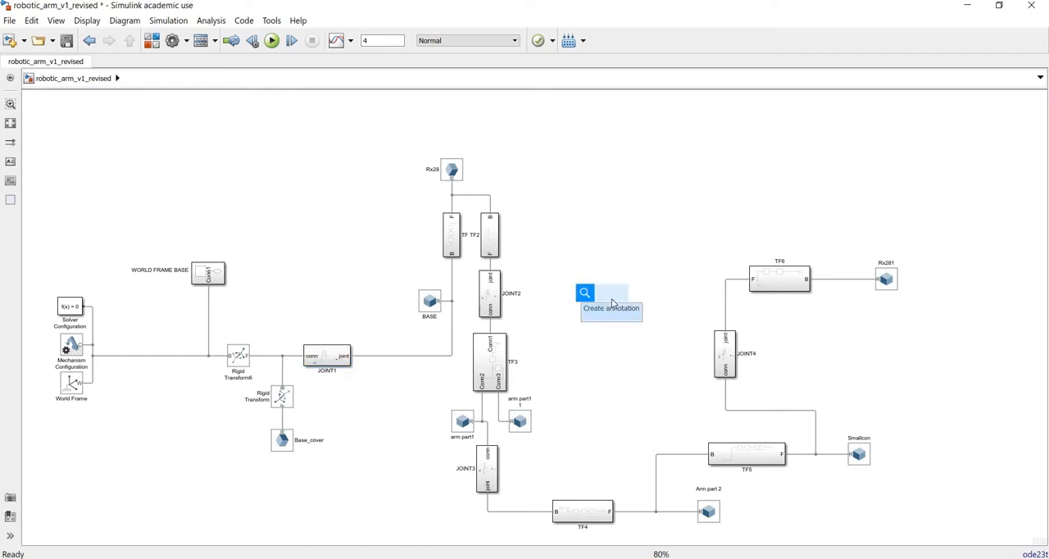
pyautogui.write('soli')
pyautogui.press('Return')
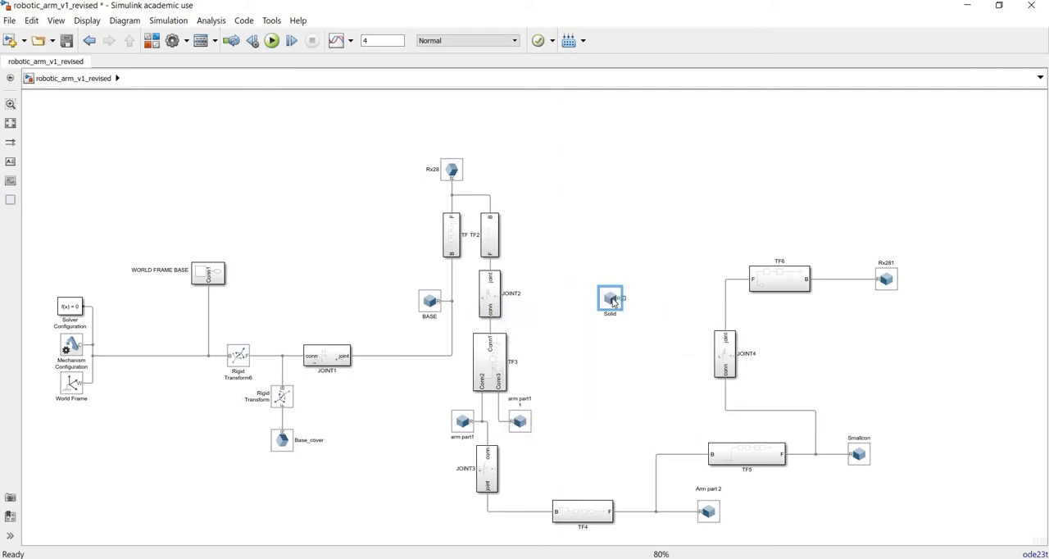
# Step: Set the new Solid block's shape to Ellipsoid with radii [1 1 0.5] cm and update its visualization
pyautogui.doubleClick(611, 299)
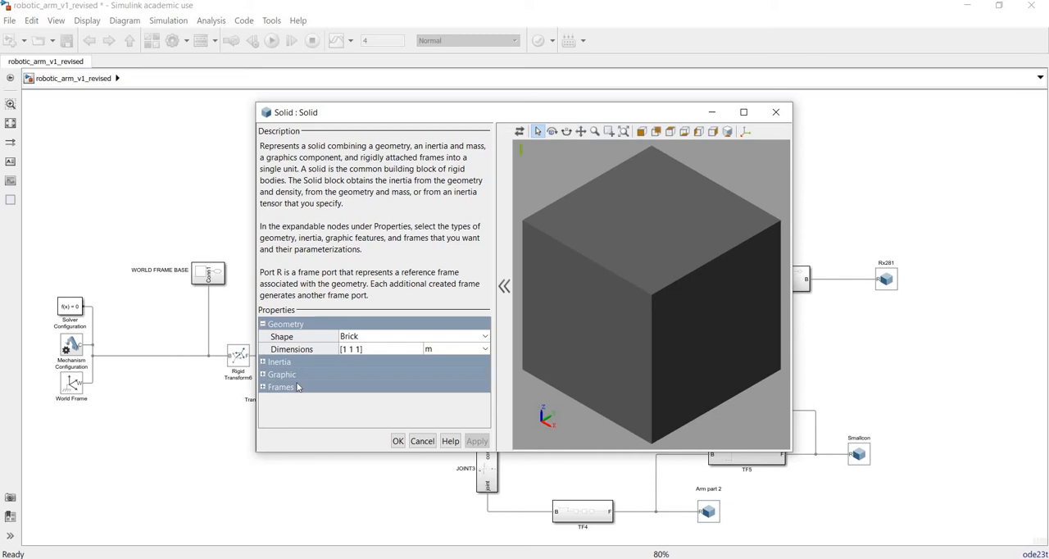
pyautogui.click(377, 339)
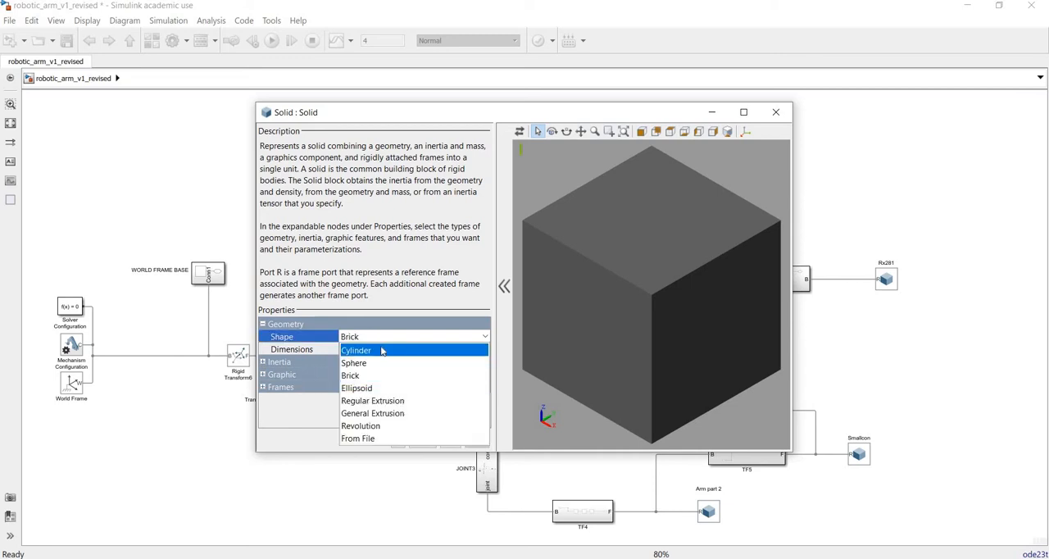
pyautogui.click(382, 393)
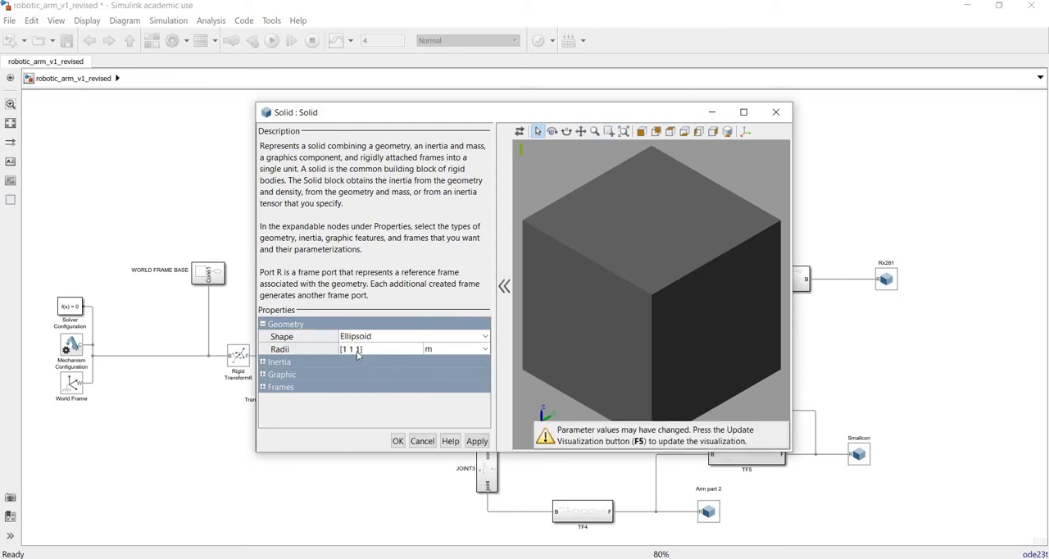
pyautogui.click(357, 351)
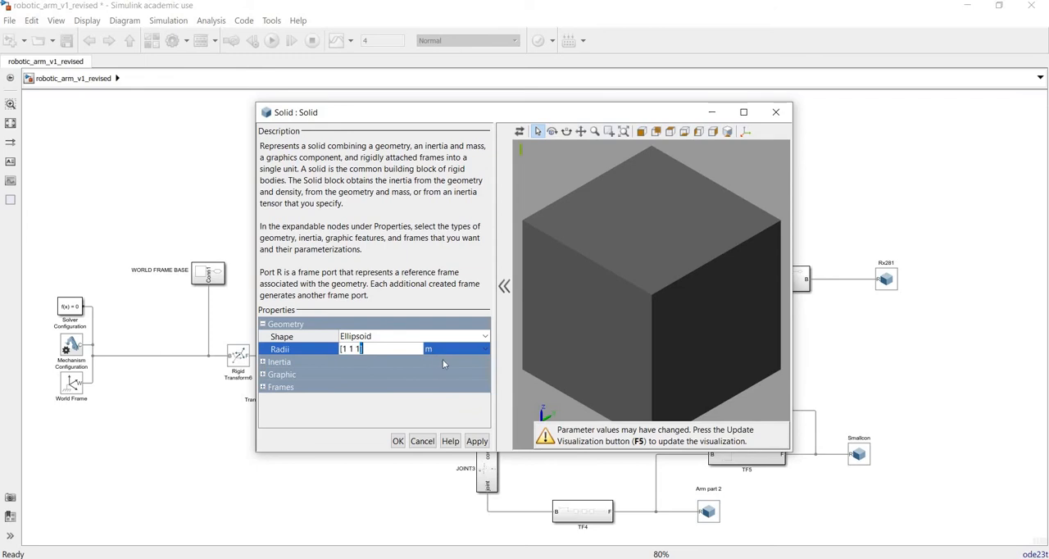
pyautogui.press('BackSpace')
pyautogui.write('0.5')
pyautogui.click(472, 351)
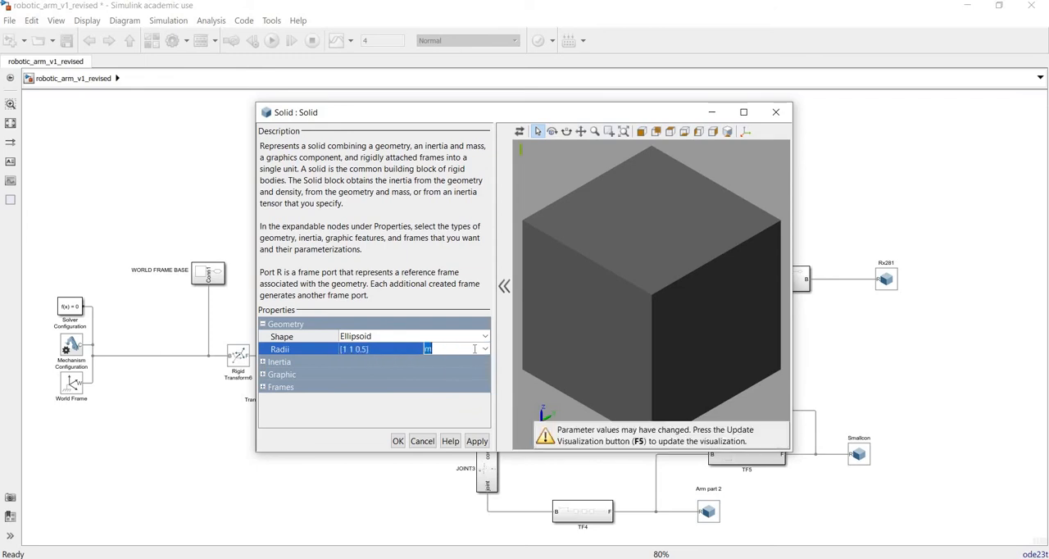
pyautogui.click(485, 349)
pyautogui.click(465, 376)
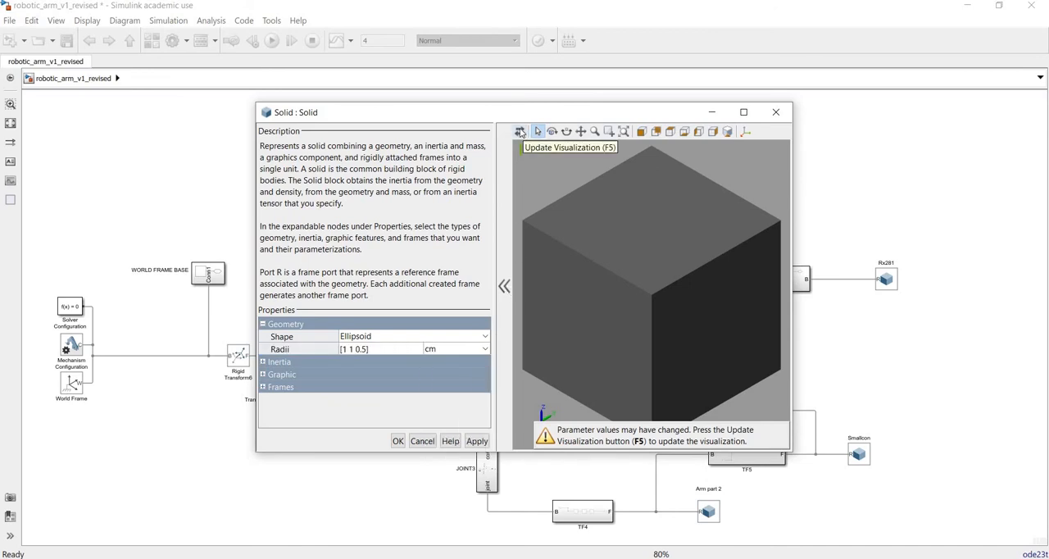
pyautogui.click(520, 131)
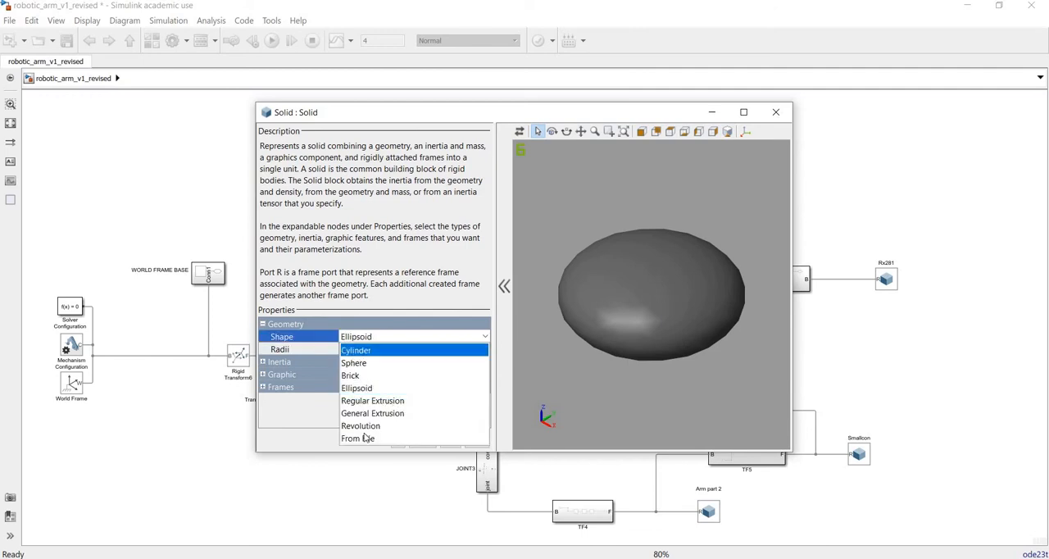
# Step: Switch the new Solid block's shape to Revolution and close its parameters without applying
pyautogui.click(364, 426)
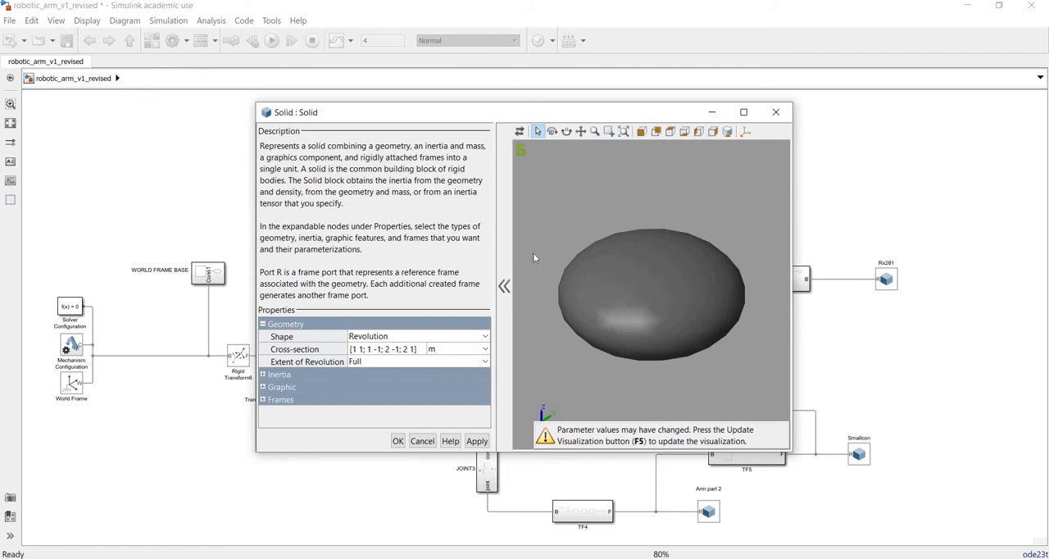
pyautogui.click(779, 115)
# Step: Open the Base_cover solid's parameters, switch to MATLAB and run base_cover_revo.m to plot its revolution cross-section
pyautogui.doubleClick(282, 444)
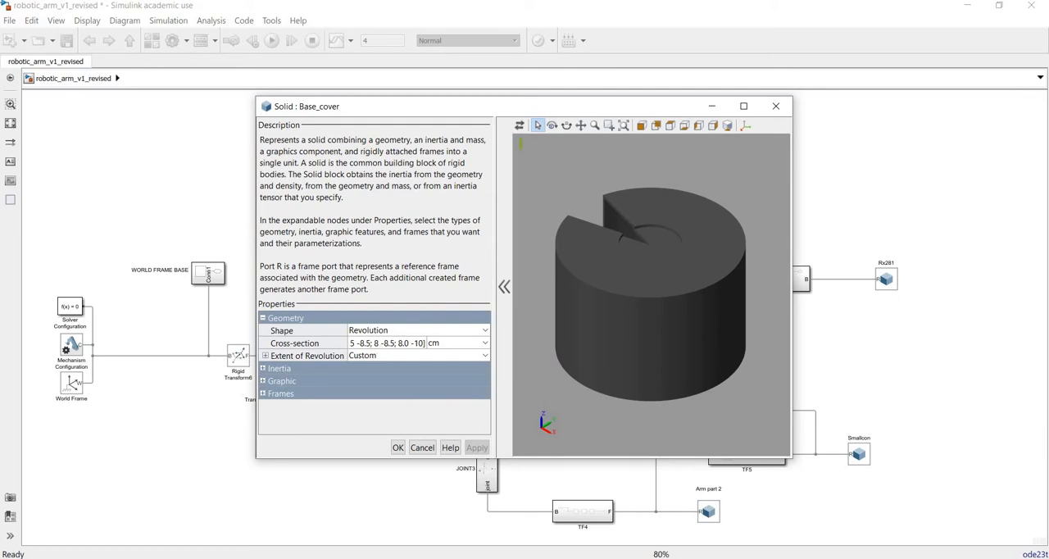
pyautogui.click(222, 538)
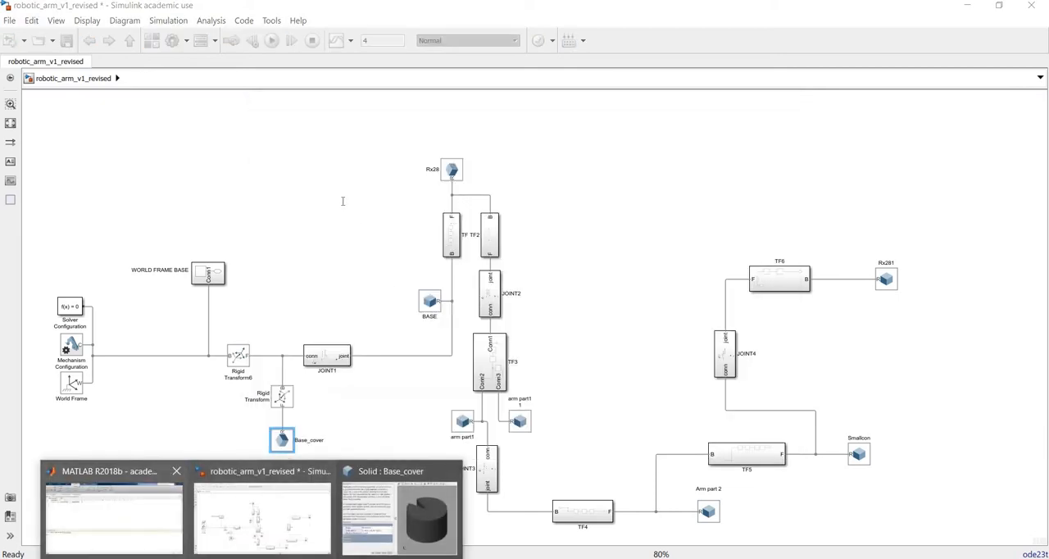
pyautogui.click(115, 512)
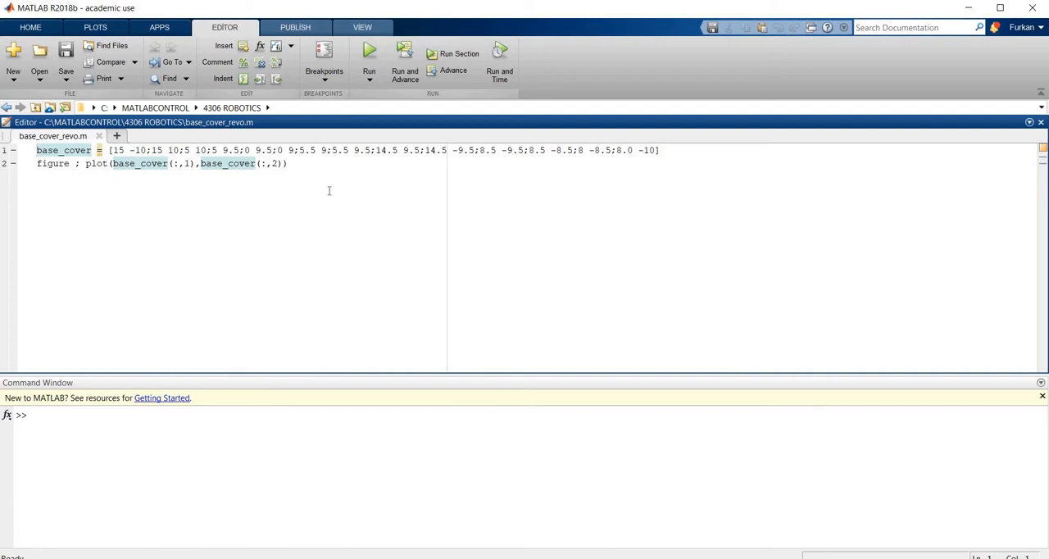
pyautogui.click(369, 53)
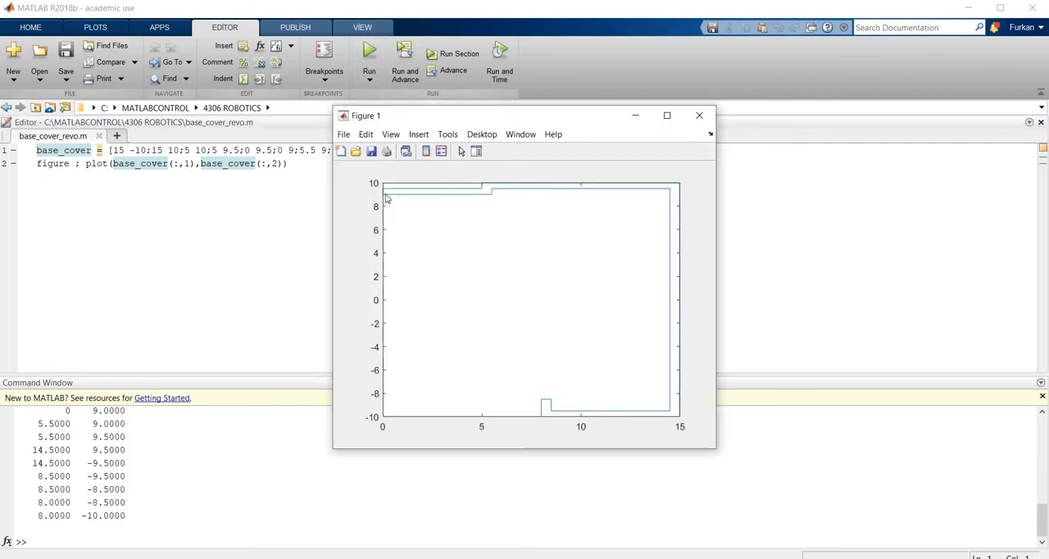
# Step: Examine the base cover cross-section plot, close the figure and switch back to the robotic_arm_v1_revised model in Simulink
pyautogui.moveTo(634, 191)
pyautogui.click(699, 116)
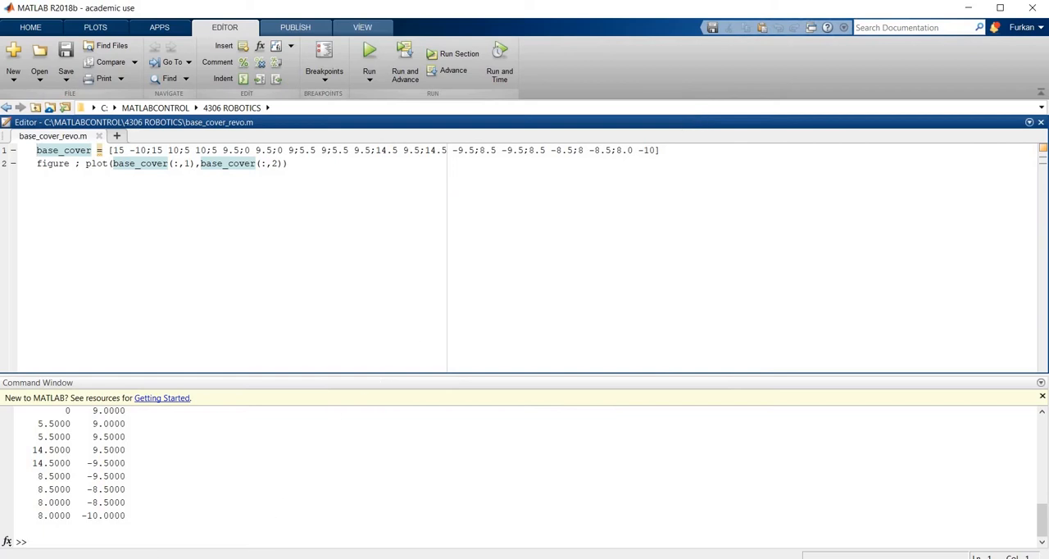
pyautogui.moveTo(252, 557)
pyautogui.click(264, 503)
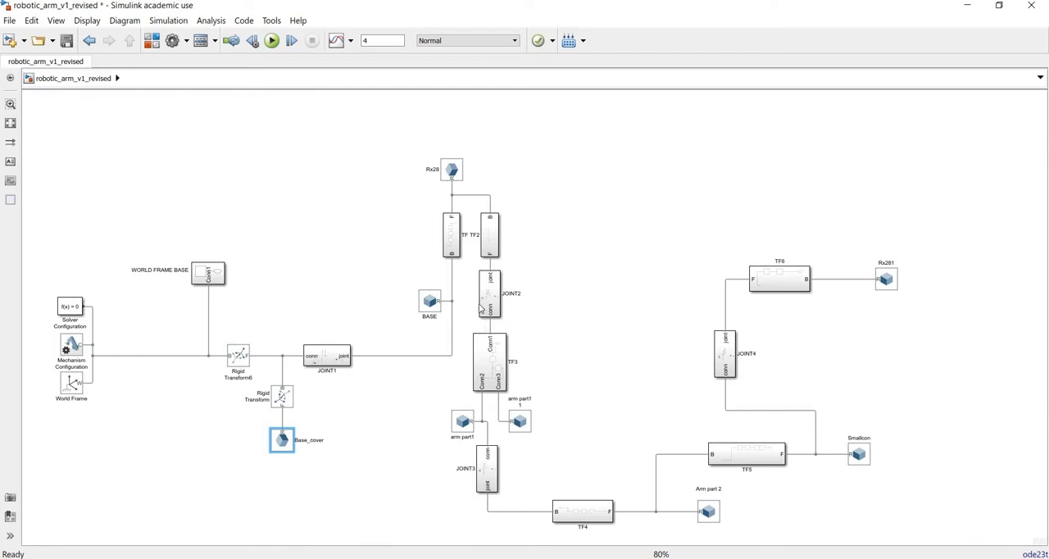
# Step: Review the Rx28 solid's STEP file geometry and inertia settings and close its parameters
pyautogui.doubleClick(455, 171)
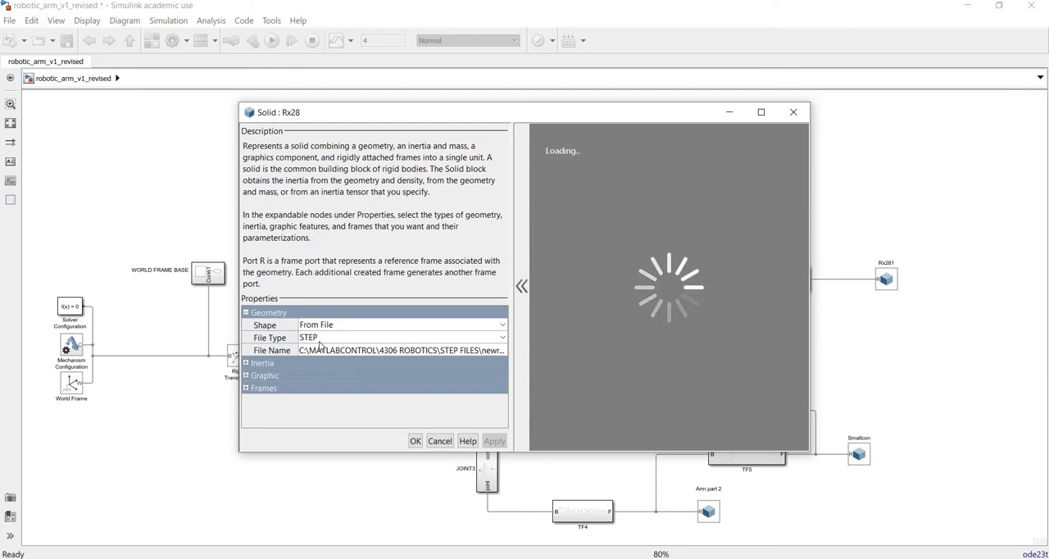
pyautogui.click(246, 363)
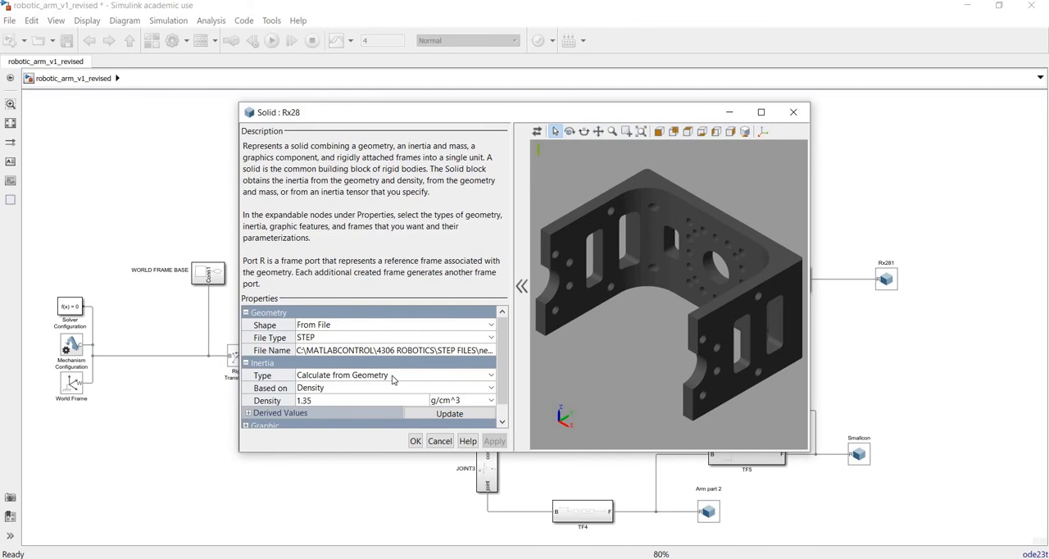
pyautogui.click(799, 110)
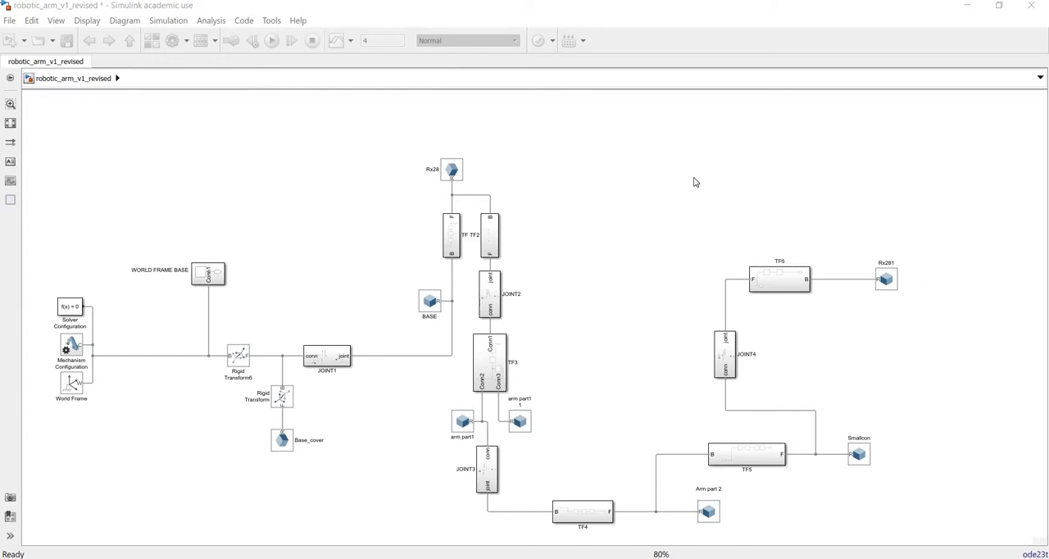
# Step: Add a Solid block to the empty canvas area above TF6
pyautogui.doubleClick(669, 199)
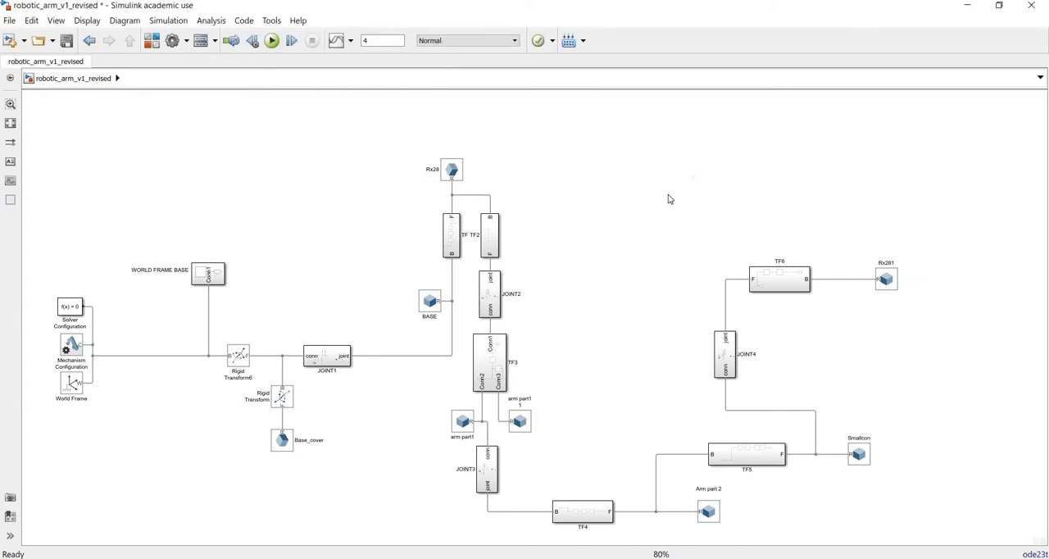
pyautogui.write('weld')
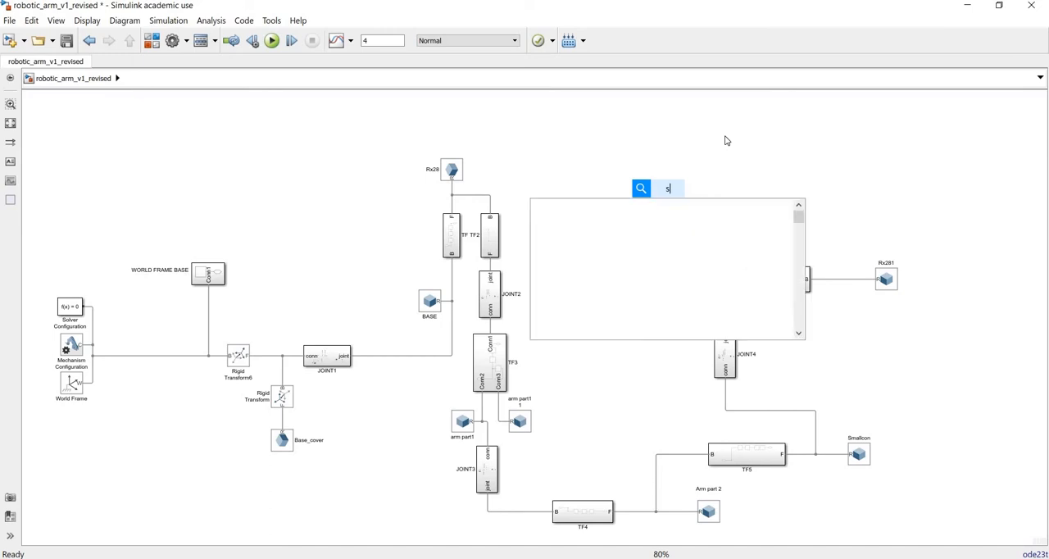
pyautogui.press('Return')
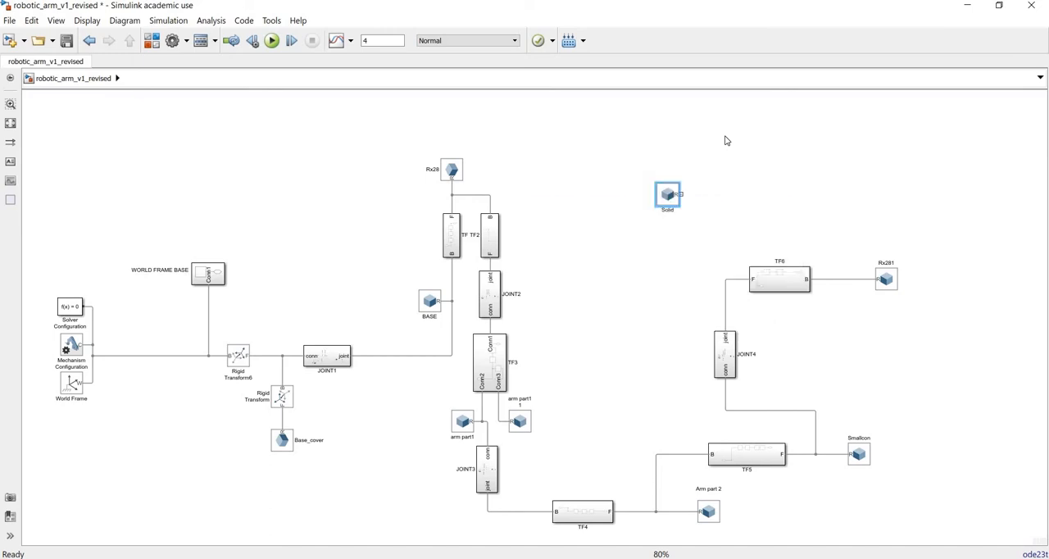
# Step: Set the new Solid block's shape to From File with file type STL, choose an STL file and update the visualization
pyautogui.doubleClick(670, 195)
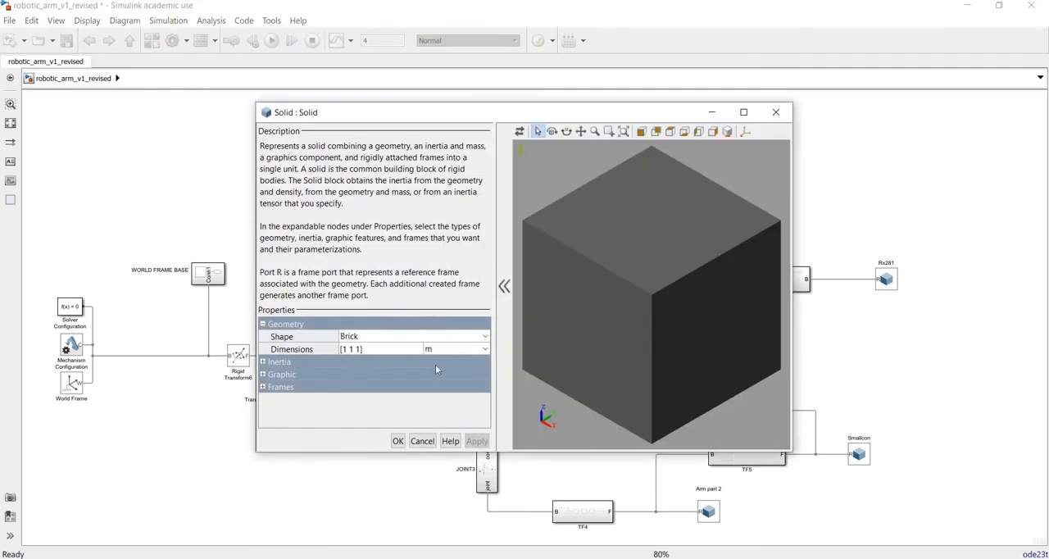
pyautogui.click(485, 336)
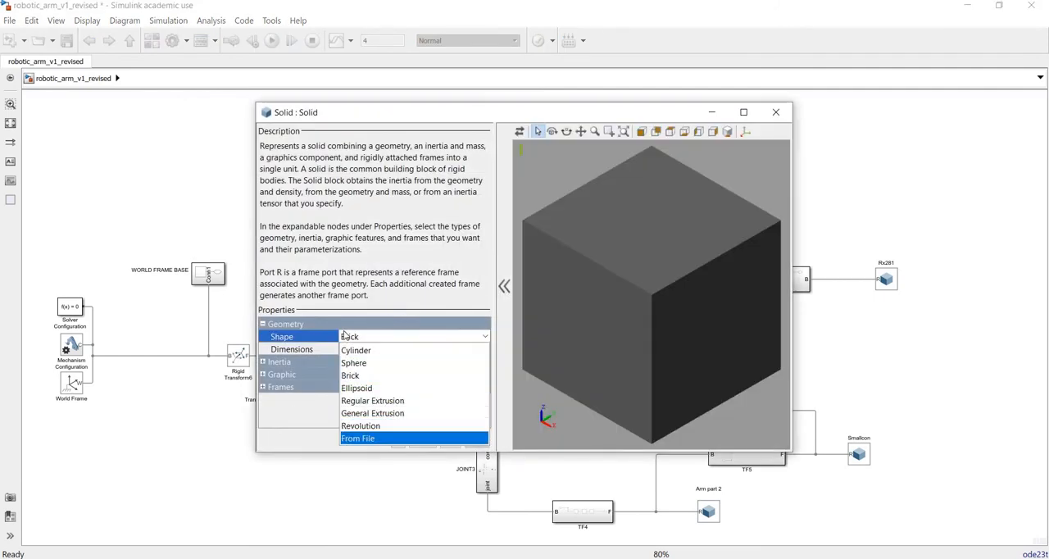
pyautogui.click(370, 438)
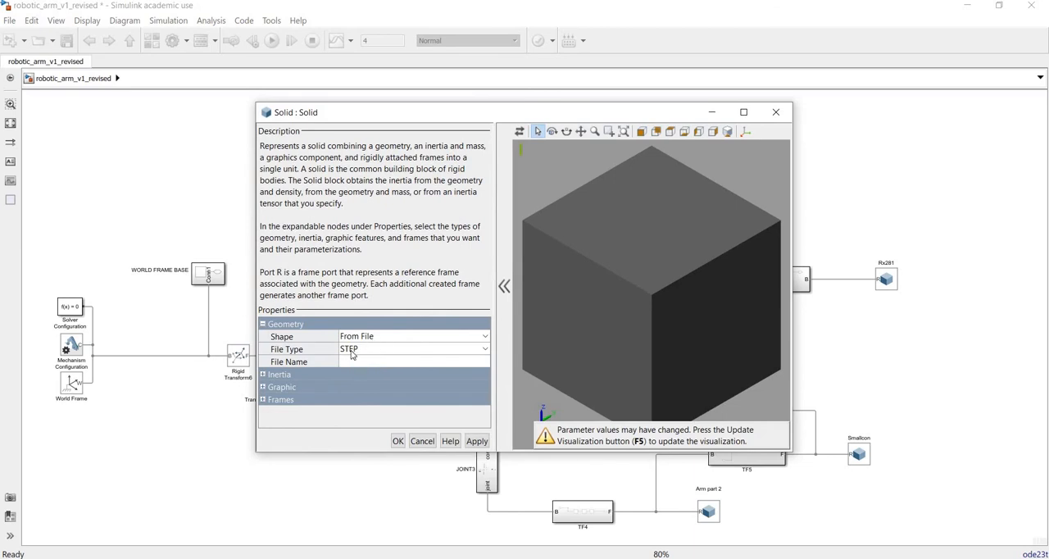
pyautogui.click(385, 349)
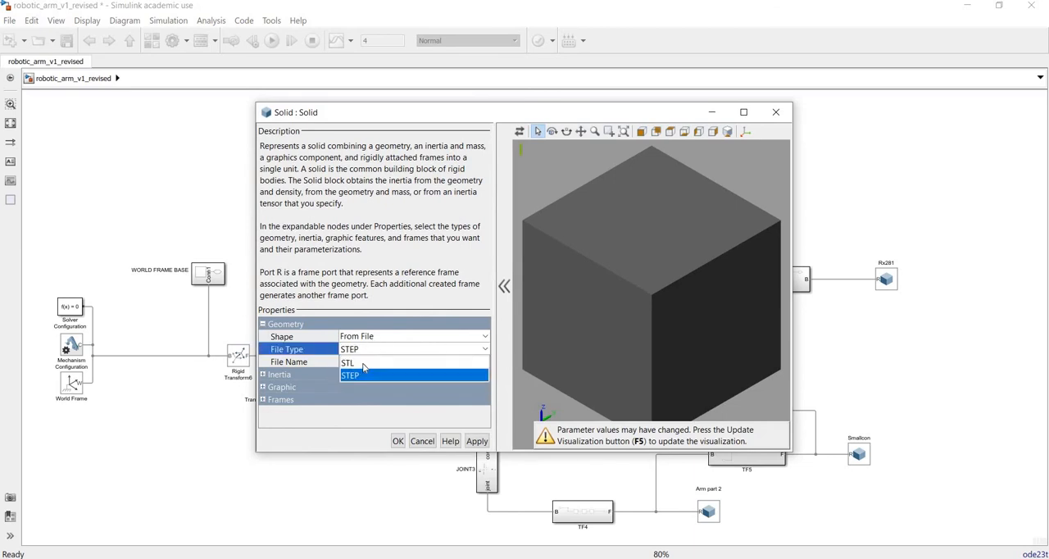
pyautogui.click(367, 373)
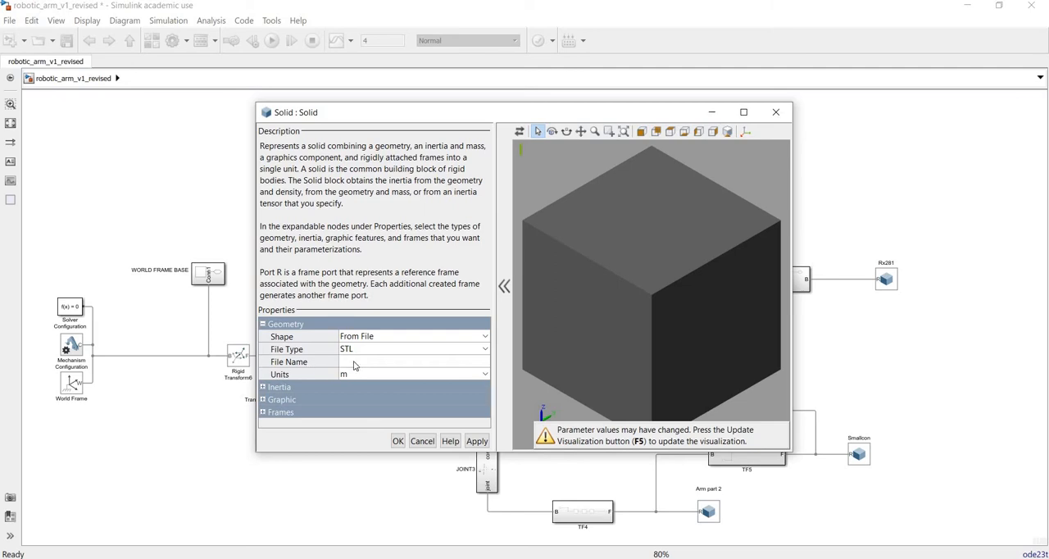
pyautogui.click(487, 362)
pyautogui.click(487, 362)
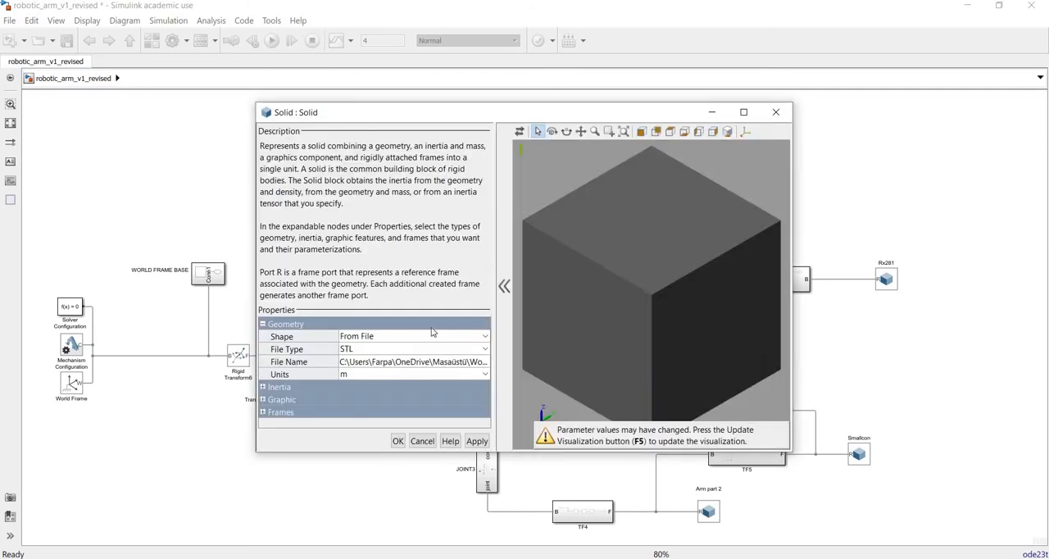
pyautogui.click(520, 135)
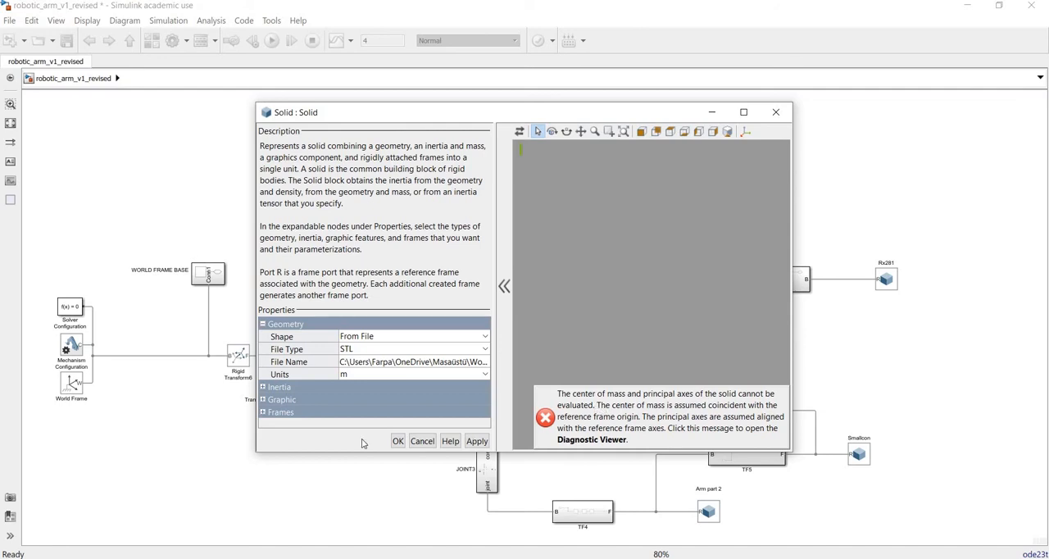
# Step: Set the new Solid block's inertia type to Custom, update the visualization and inspect the imported part from another angle
pyautogui.click(263, 387)
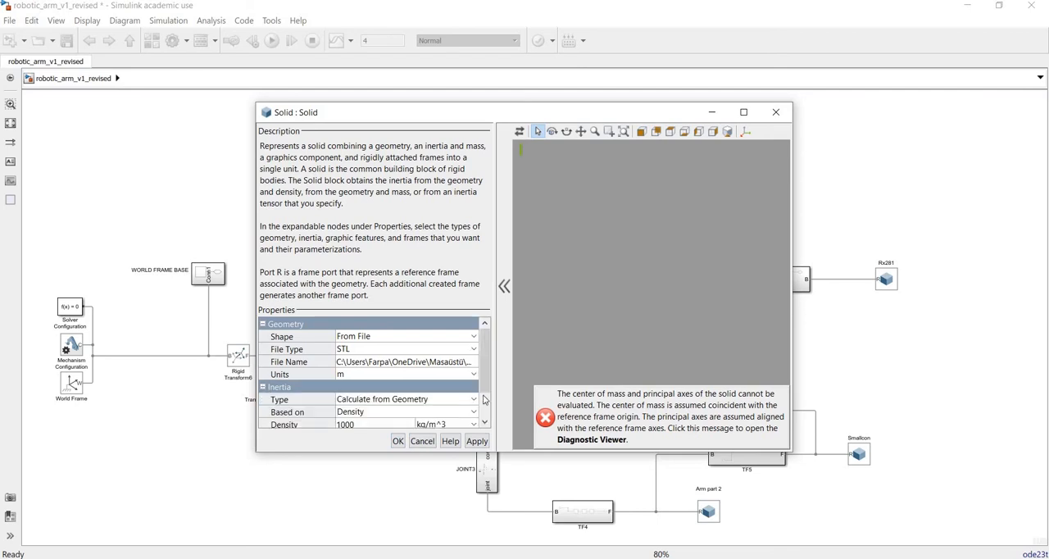
pyautogui.moveTo(488, 377); pyautogui.dragTo(473, 381)
pyautogui.click(472, 380)
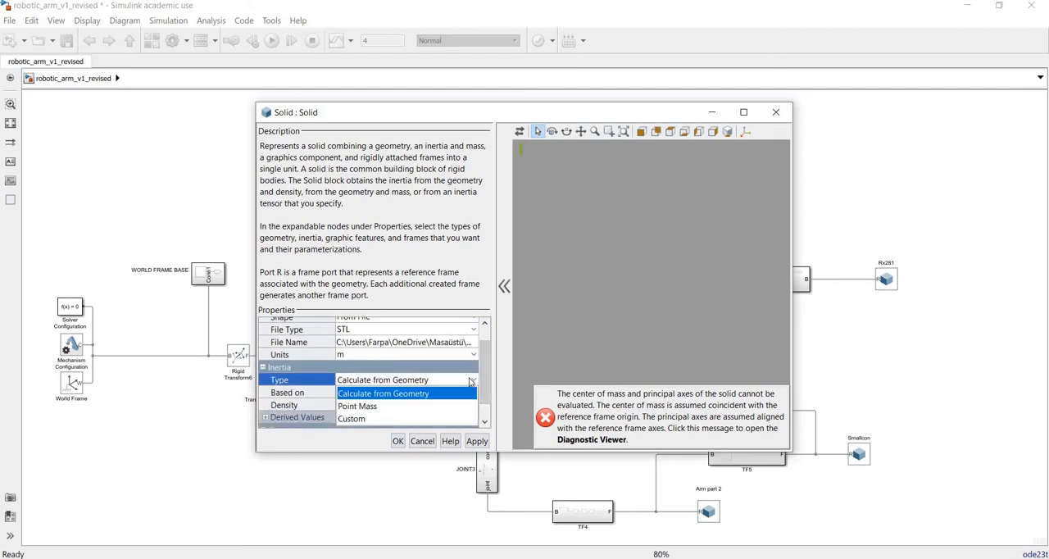
pyautogui.click(356, 419)
pyautogui.scroll(-2, 481, 378)
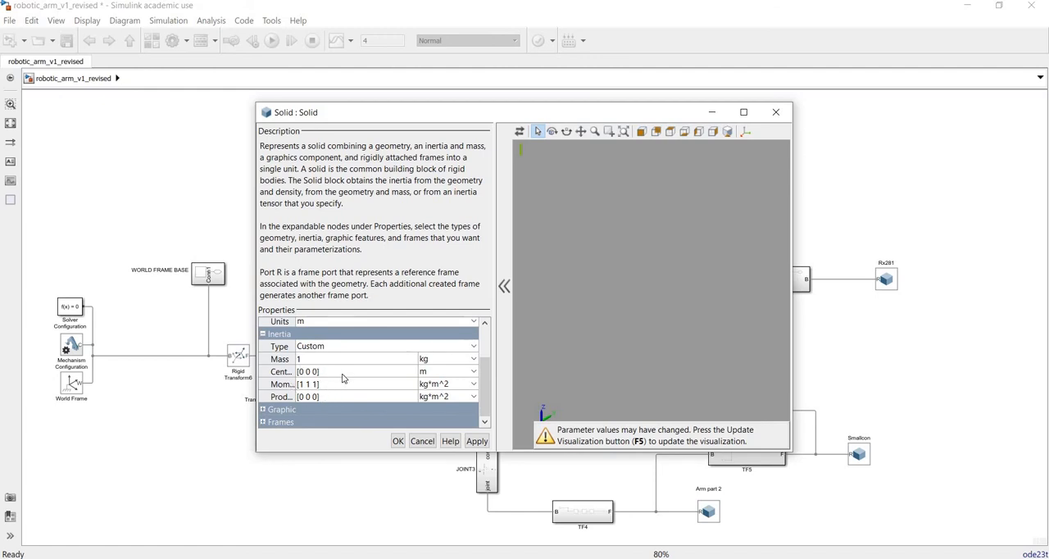
pyautogui.click(520, 131)
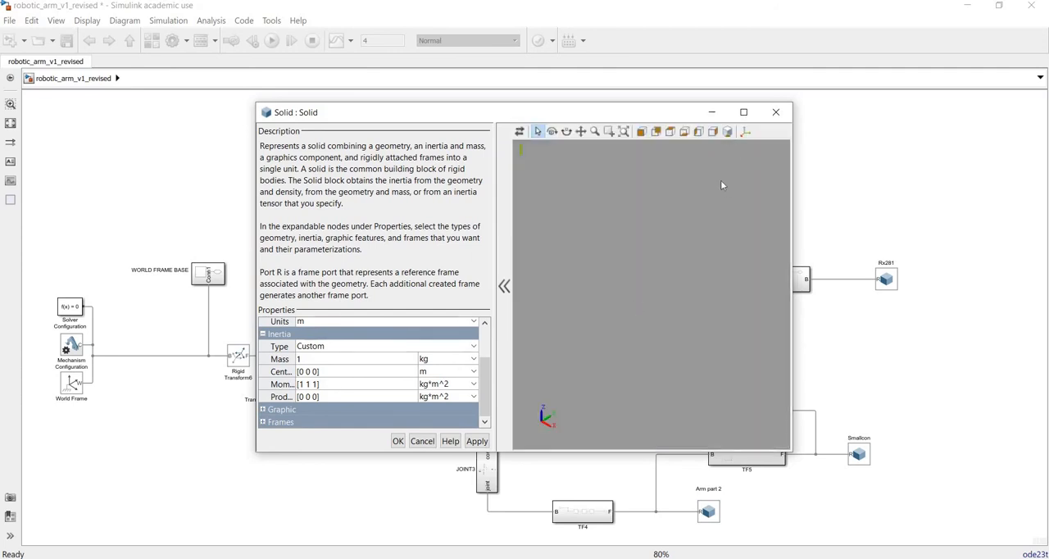
pyautogui.click(551, 131)
pyautogui.moveTo(658, 318); pyautogui.dragTo(722, 331)
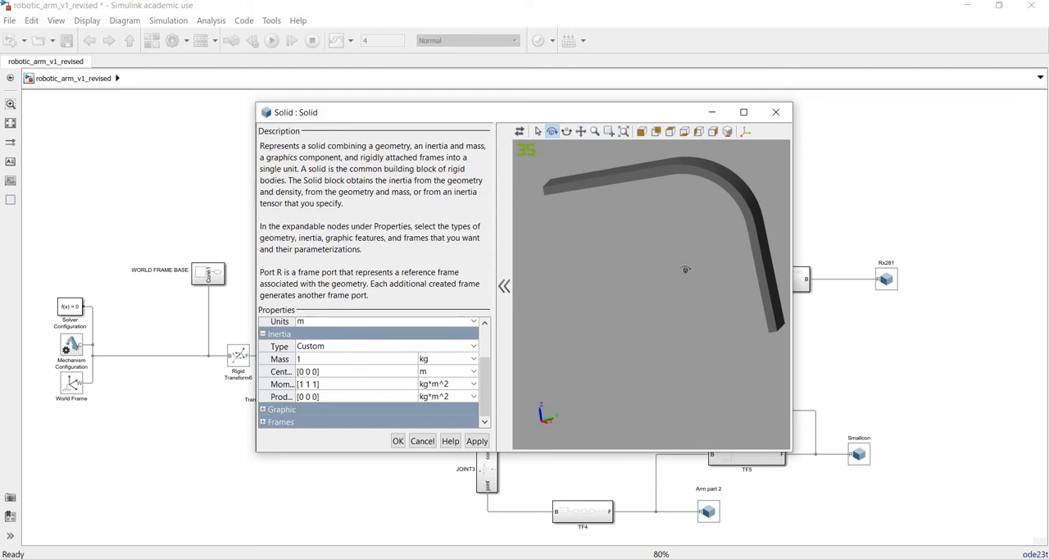
# Step: Close the new Solid block's parameters without applying and delete the block from the model
pyautogui.click(776, 113)
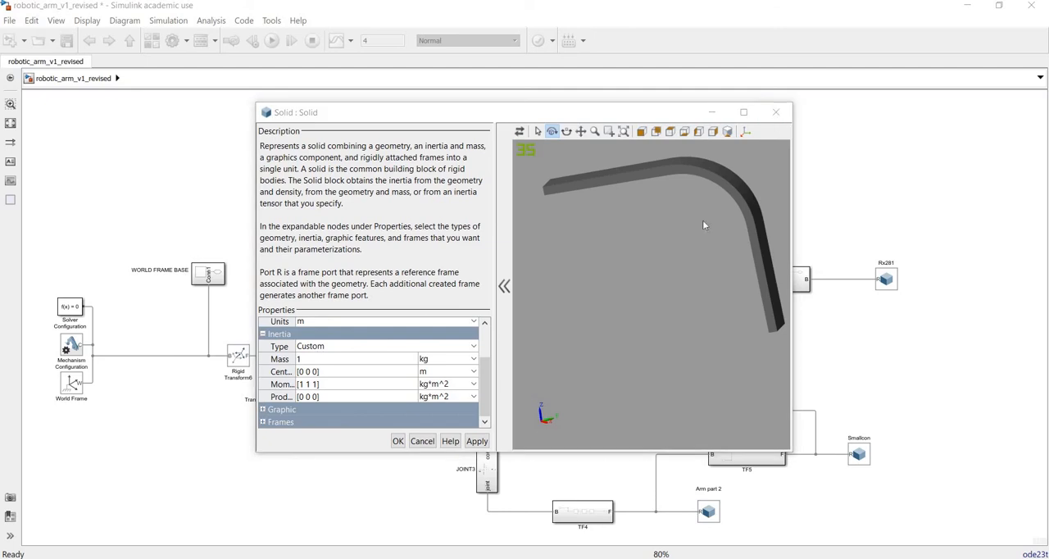
pyautogui.moveTo(680, 210); pyautogui.dragTo(697, 239)
pyautogui.press('Delete')
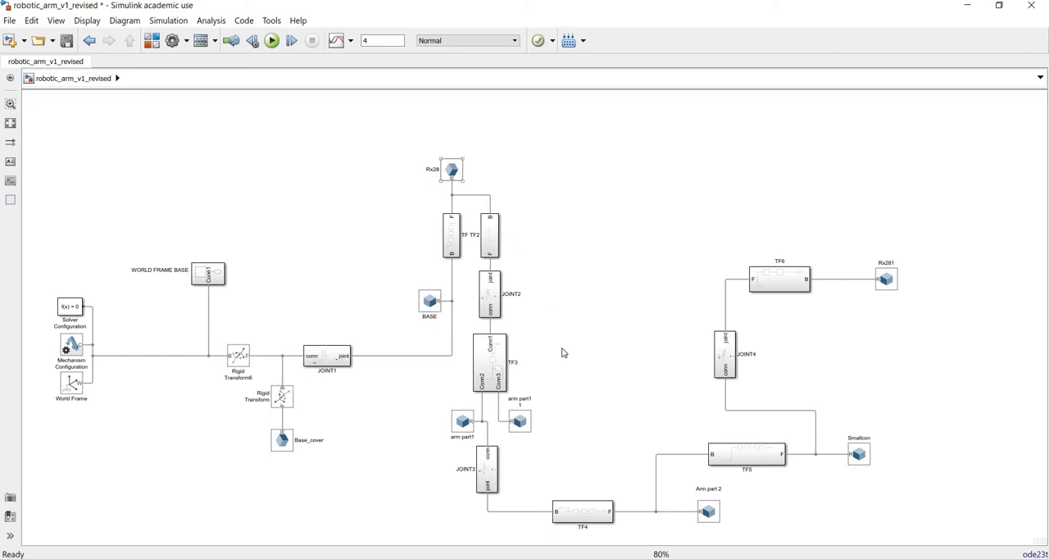
# Step: Switch to Mechanics Explorer and show the robotic arm in isometric view
pyautogui.click(470, 431)
pyautogui.click(732, 491)
pyautogui.click(719, 506)
pyautogui.click(715, 529)
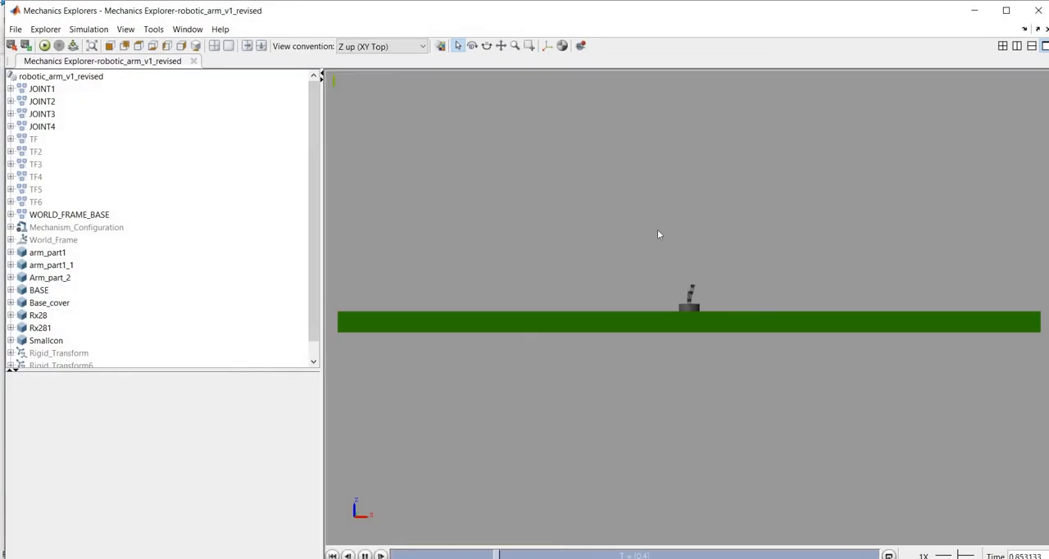
pyautogui.click(195, 45)
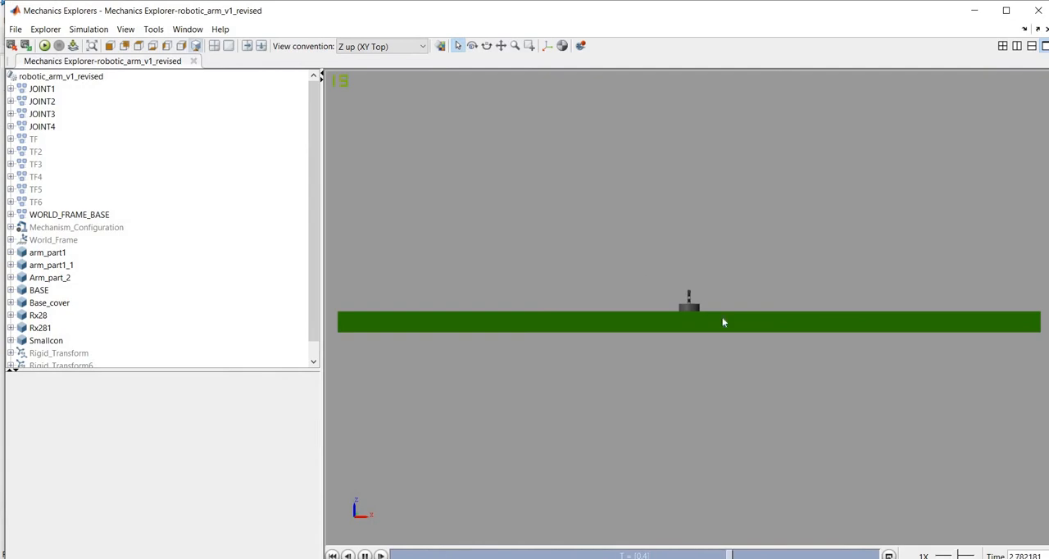
# Step: Select arm_part1 and examine the robotic arm and its base cover up close from several angles
pyautogui.click(693, 332)
pyautogui.scroll(5, 682, 246)
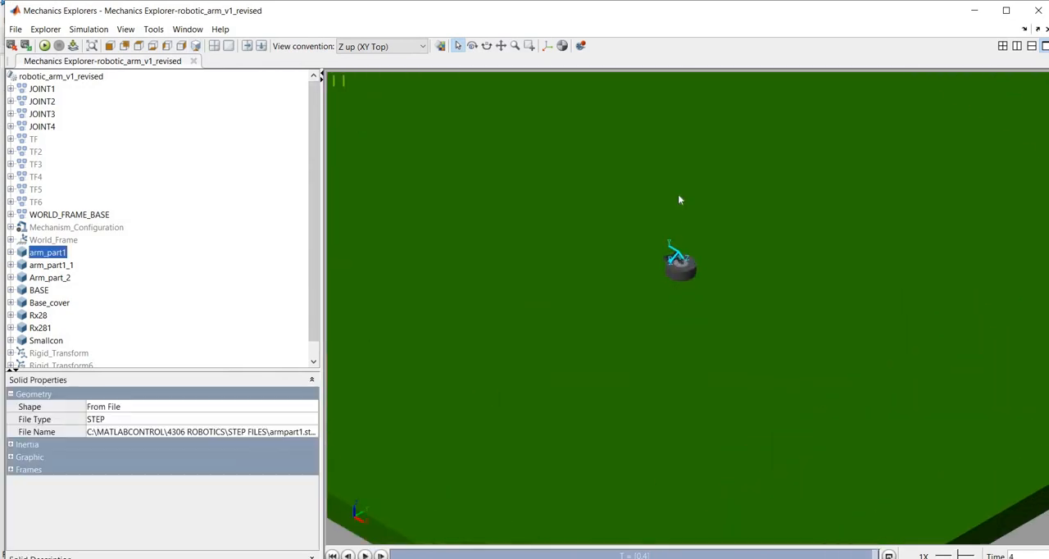
pyautogui.scroll(2, 638, 191)
pyautogui.scroll(2, 763, 440)
pyautogui.scroll(2, 426, 238)
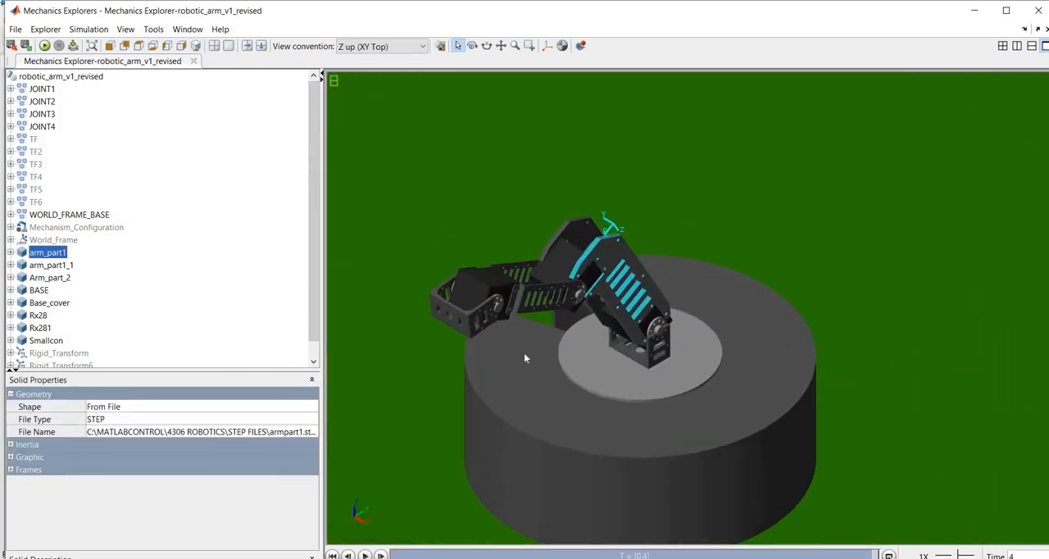
pyautogui.scroll(1, 508, 334)
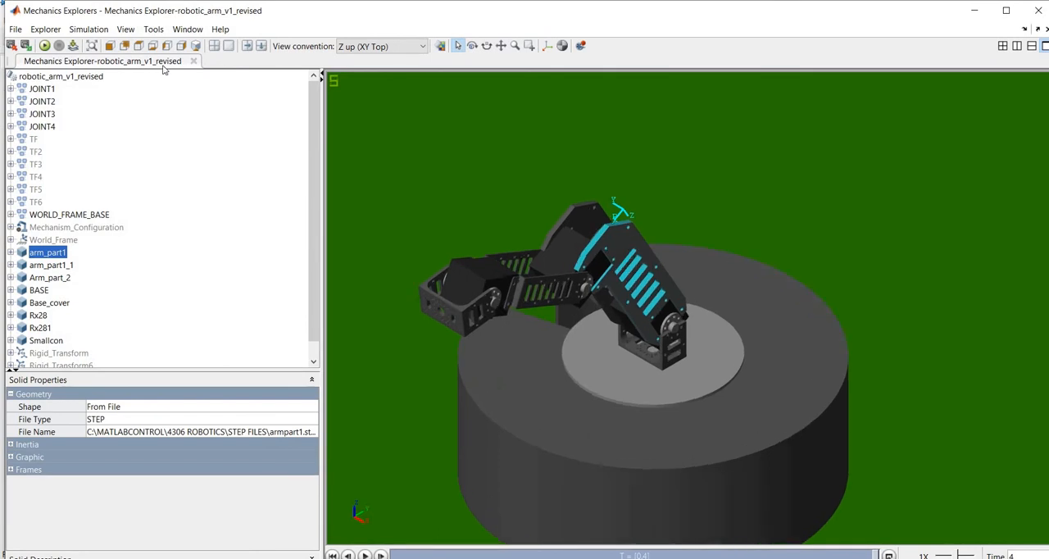
pyautogui.click(472, 45)
pyautogui.moveTo(687, 389); pyautogui.dragTo(600, 374)
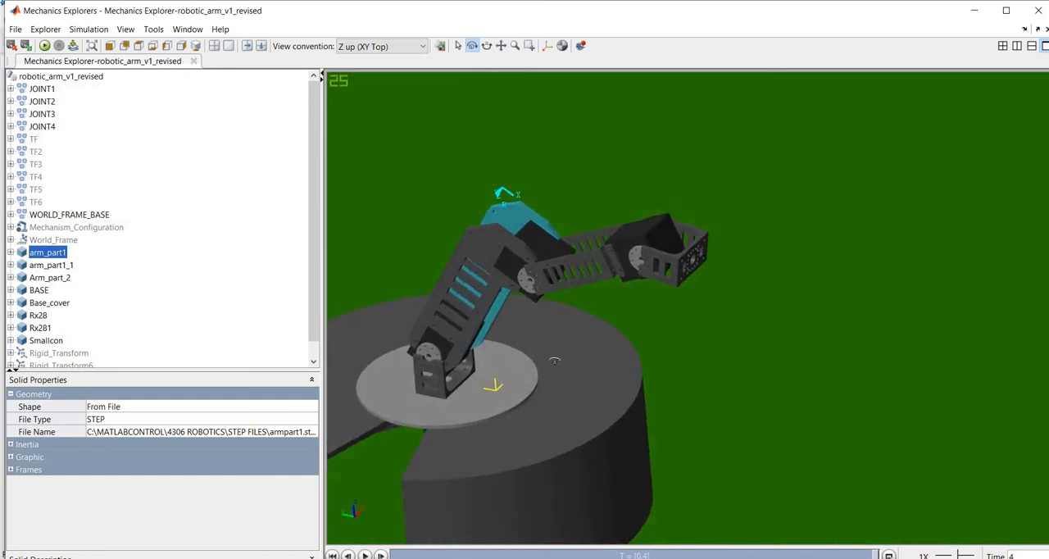
pyautogui.click(500, 46)
pyautogui.moveTo(563, 294); pyautogui.dragTo(656, 296)
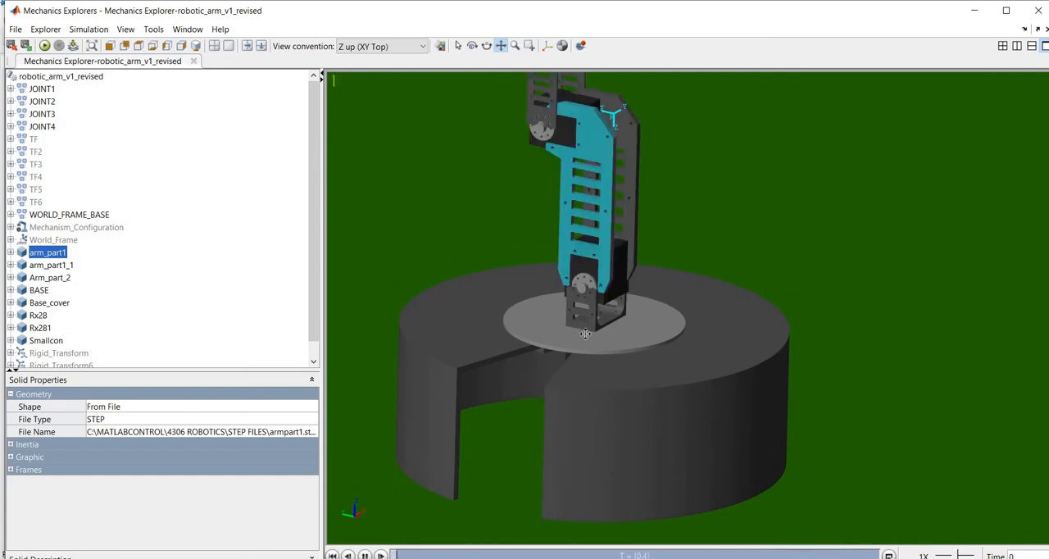
pyautogui.moveTo(624, 333); pyautogui.dragTo(601, 400)
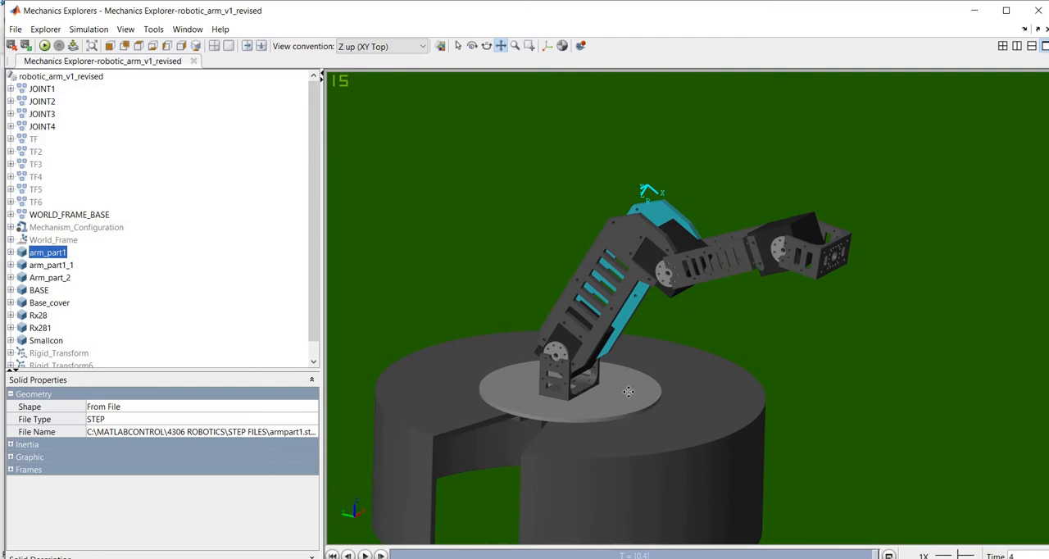
# Step: Select Rigid_Transform and Rigid_Transform6 in turn to locate their frames at the base of the arm
pyautogui.scroll(-3, 189, 227)
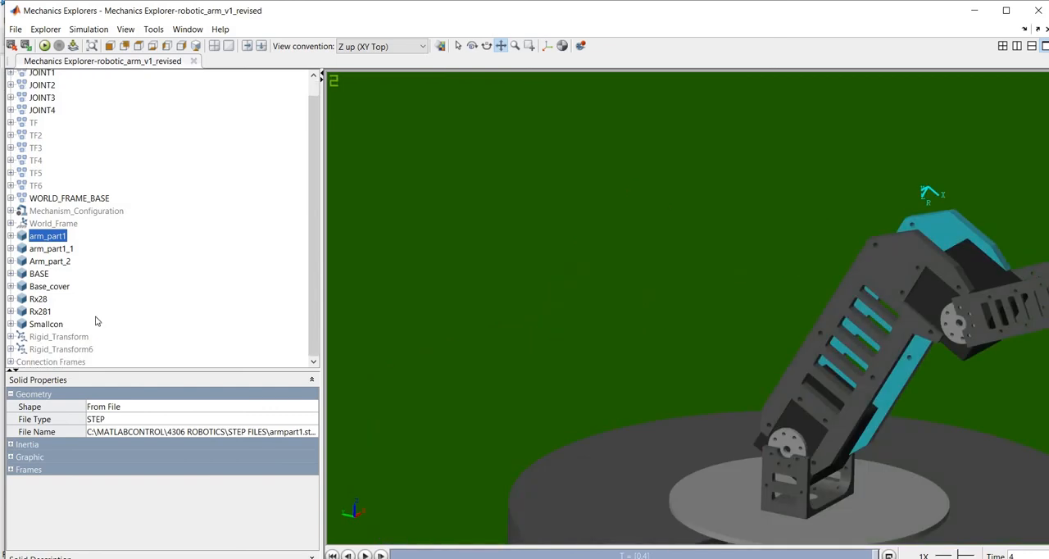
pyautogui.click(67, 339)
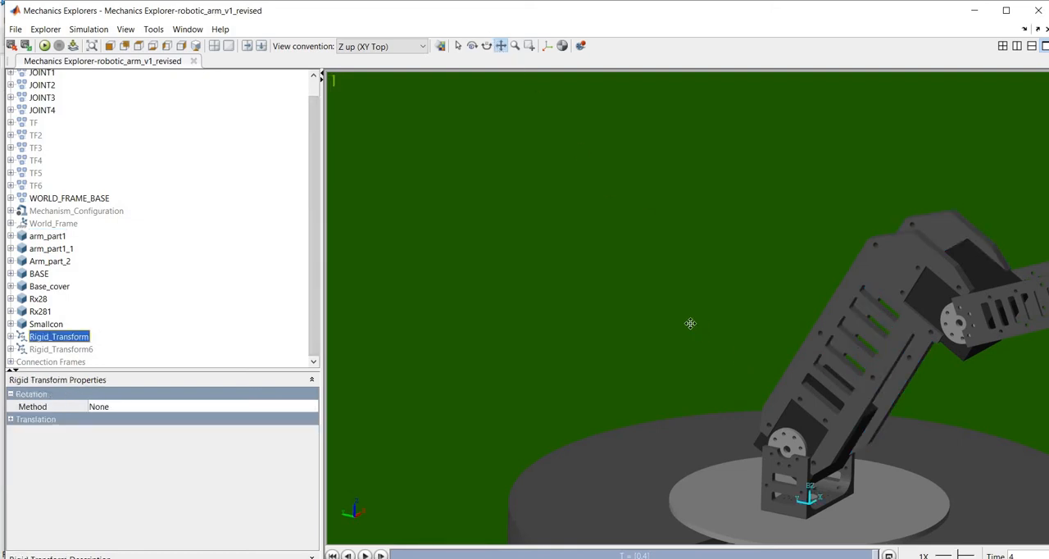
pyautogui.moveTo(690, 323); pyautogui.dragTo(609, 226)
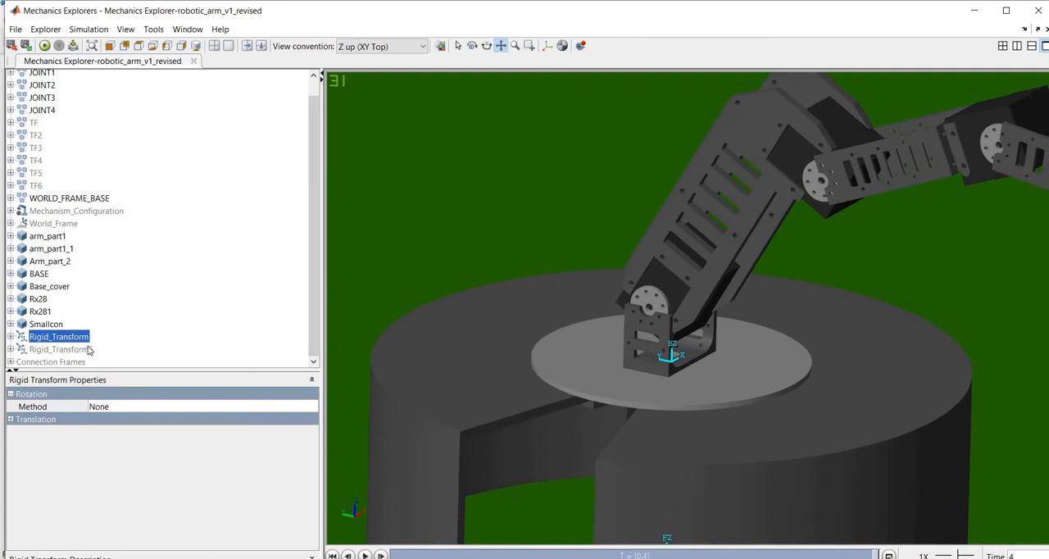
pyautogui.click(90, 350)
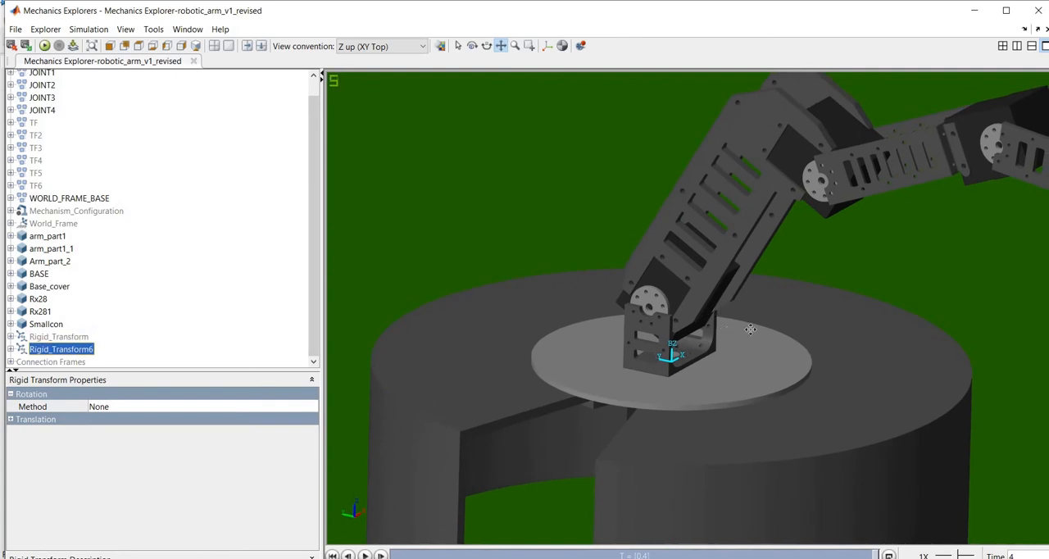
pyautogui.scroll(-4, 758, 322)
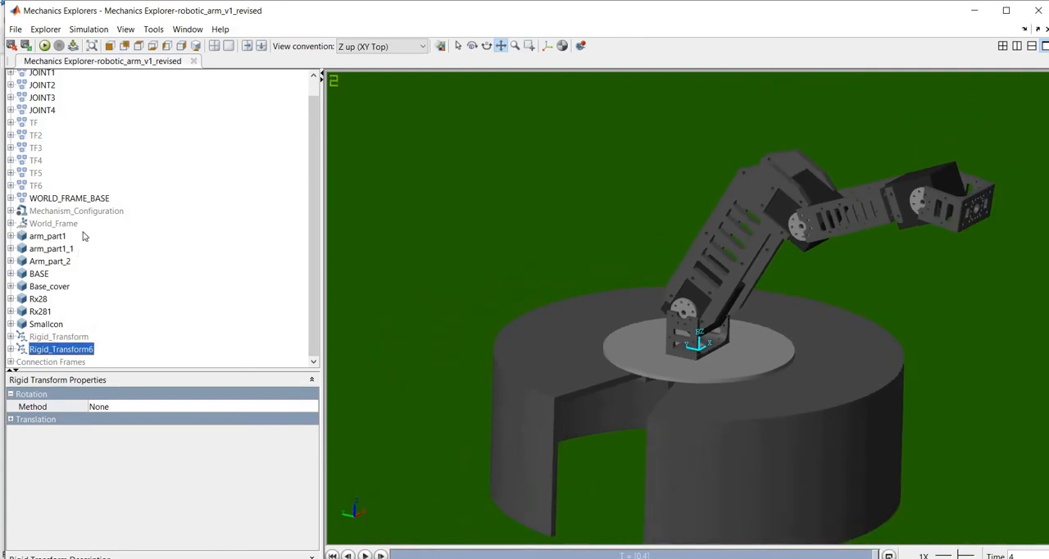
# Step: Select the TF, TF2, TF3, TF4, TF5 and TF6 subsystems in turn to locate their frames on the robotic arm
pyautogui.click(34, 123)
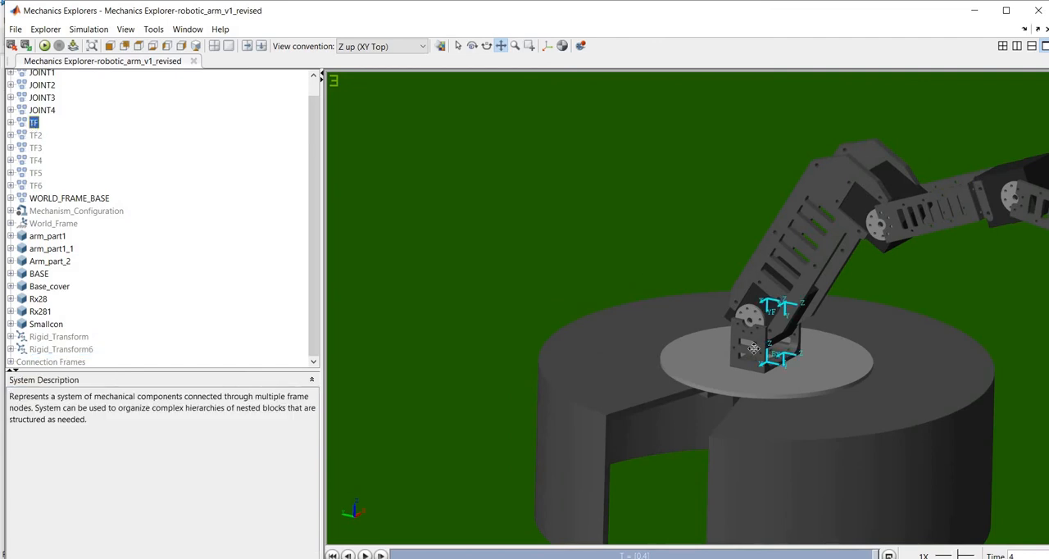
pyautogui.click(36, 137)
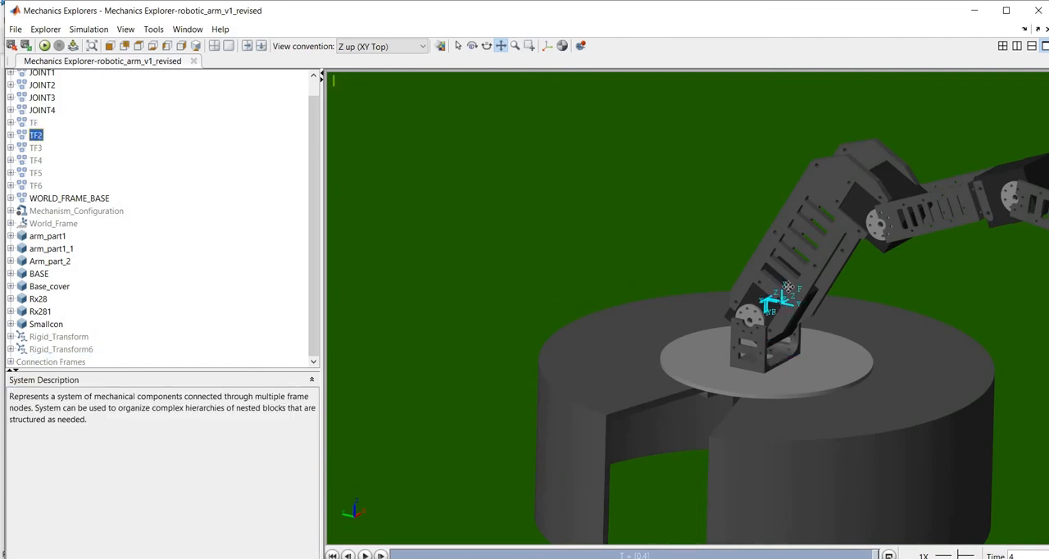
pyautogui.click(35, 148)
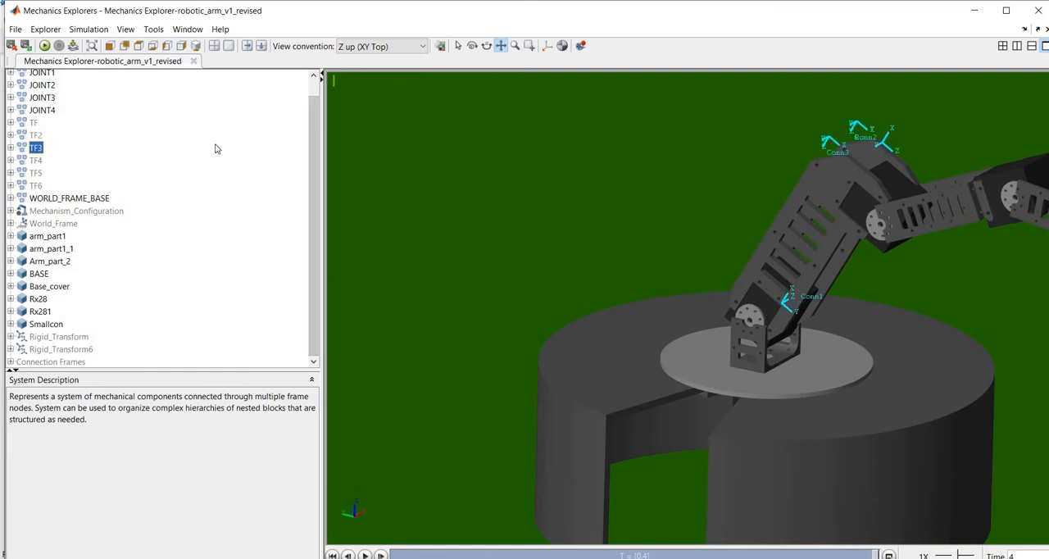
pyautogui.click(39, 160)
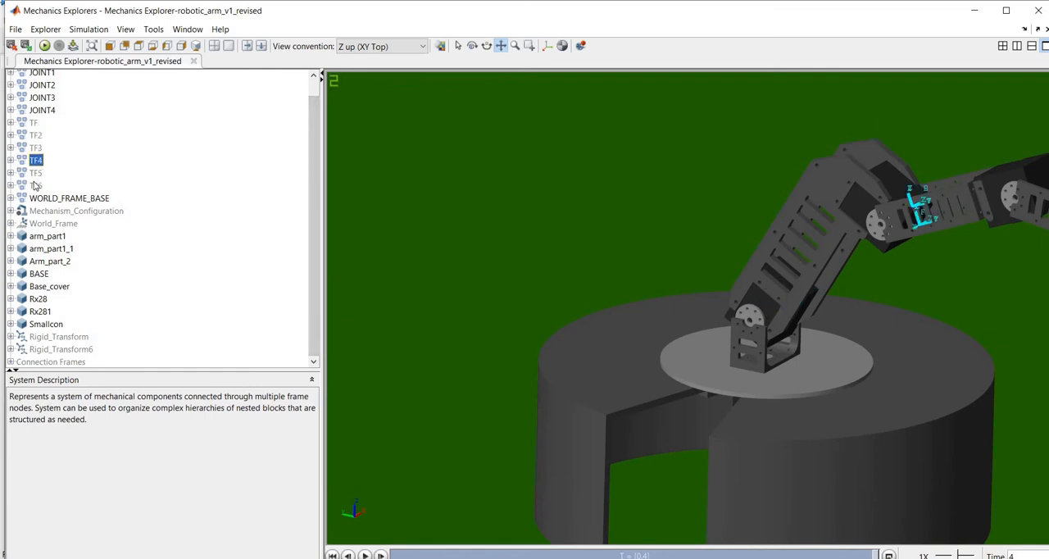
pyautogui.click(37, 173)
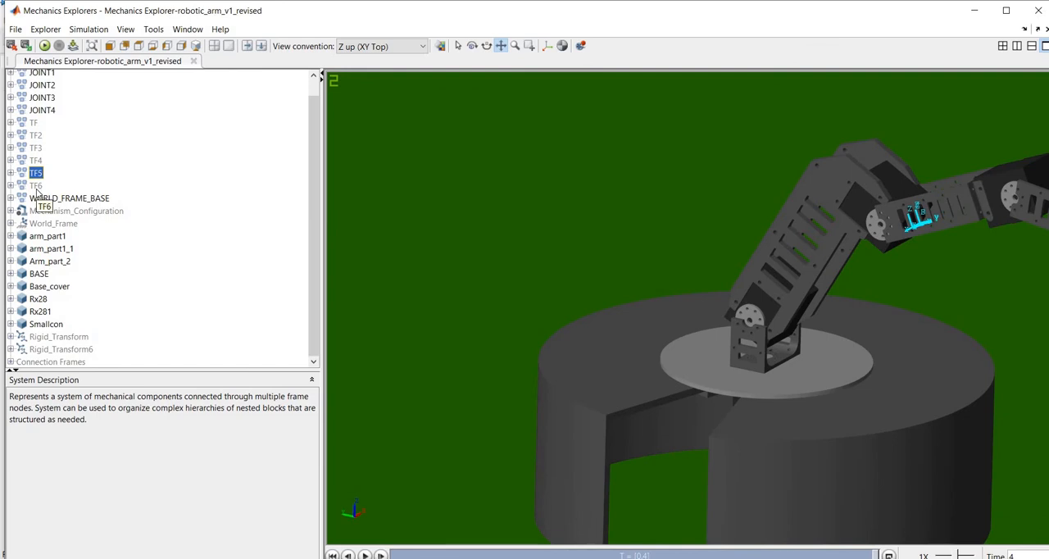
pyautogui.click(36, 186)
pyautogui.moveTo(669, 262); pyautogui.dragTo(643, 242)
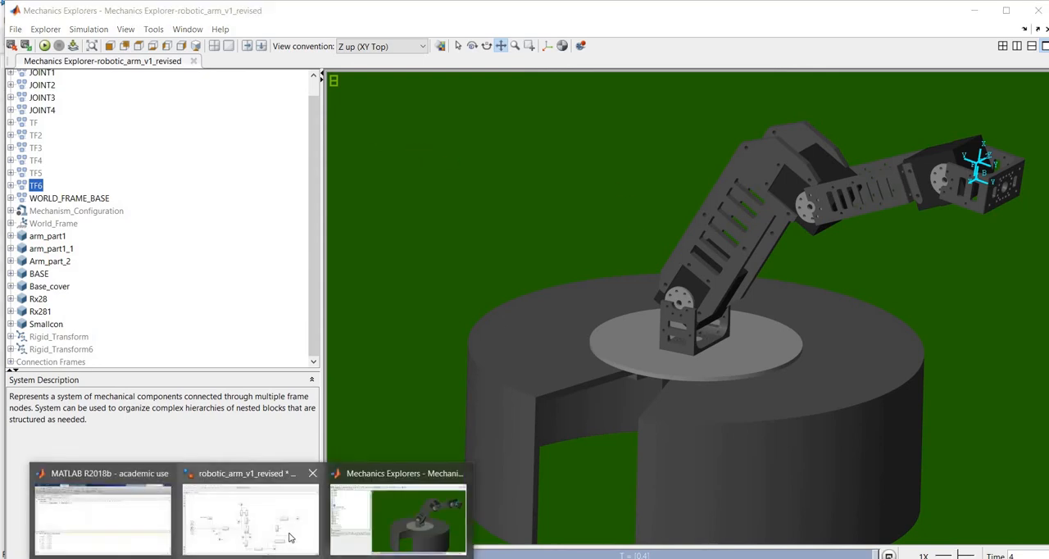
# Step: Switch to the Simulink model, delete the TF and TF2 subsystems, and join the lines between Rx28, BASE and JOINT2 directly
pyautogui.click(291, 537)
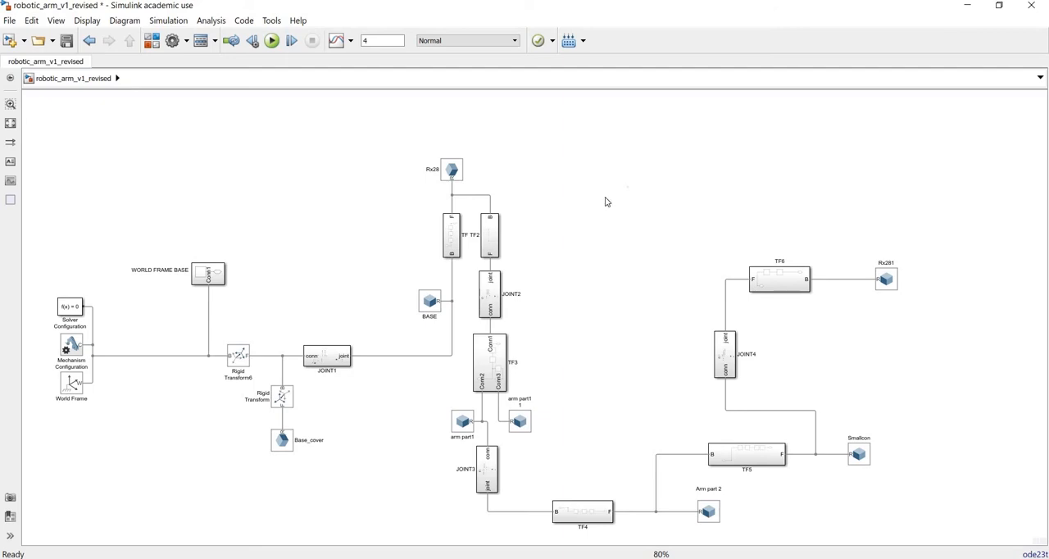
pyautogui.click(453, 240)
pyautogui.press('Delete')
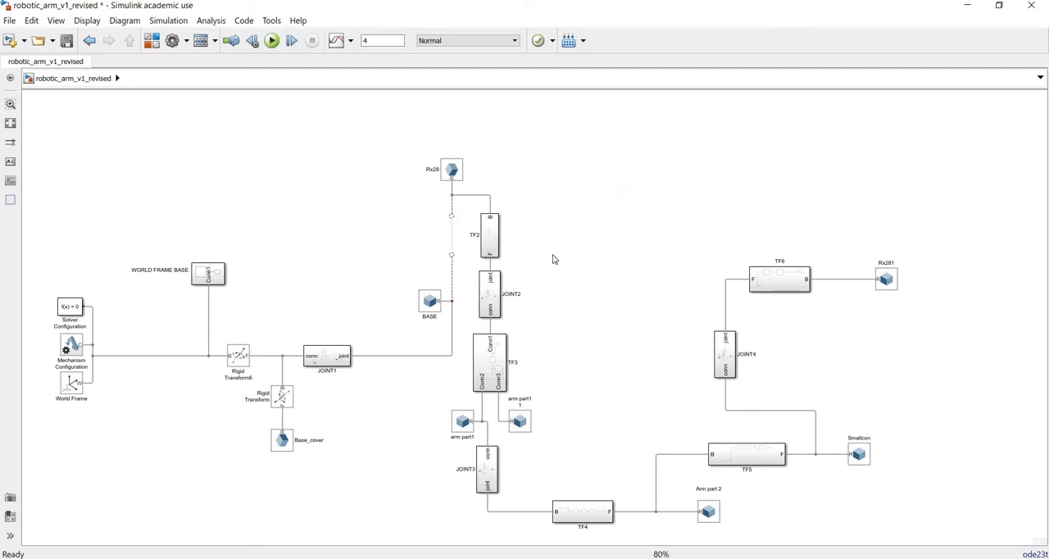
pyautogui.click(489, 236)
pyautogui.press('Delete')
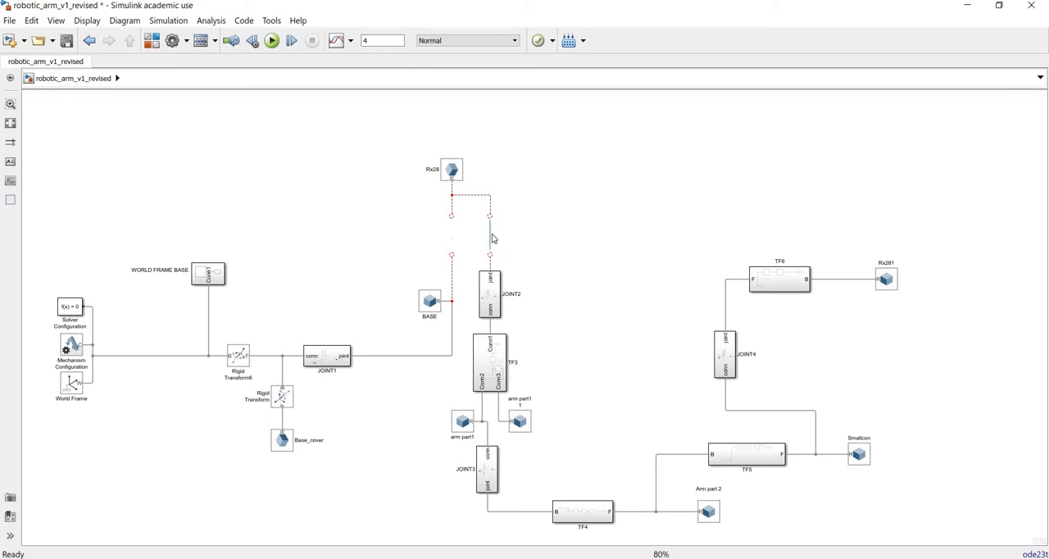
pyautogui.click(491, 235)
pyautogui.moveTo(453, 254); pyautogui.dragTo(452, 218)
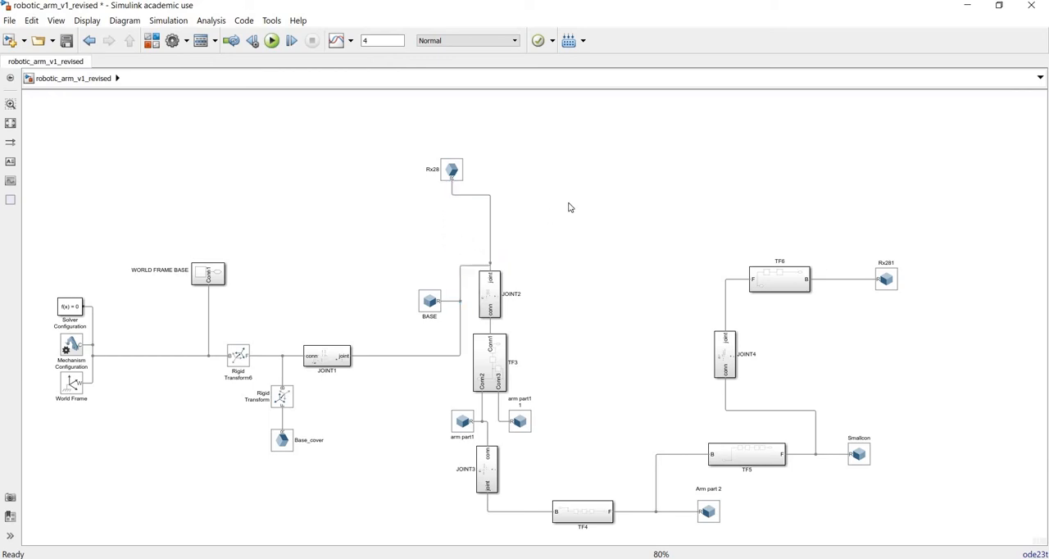
# Step: Run the simulation without TF and TF2 and check the arm assembly in Mechanics Explorer before returning to the Simulink model
pyautogui.click(273, 46)
pyautogui.click(412, 525)
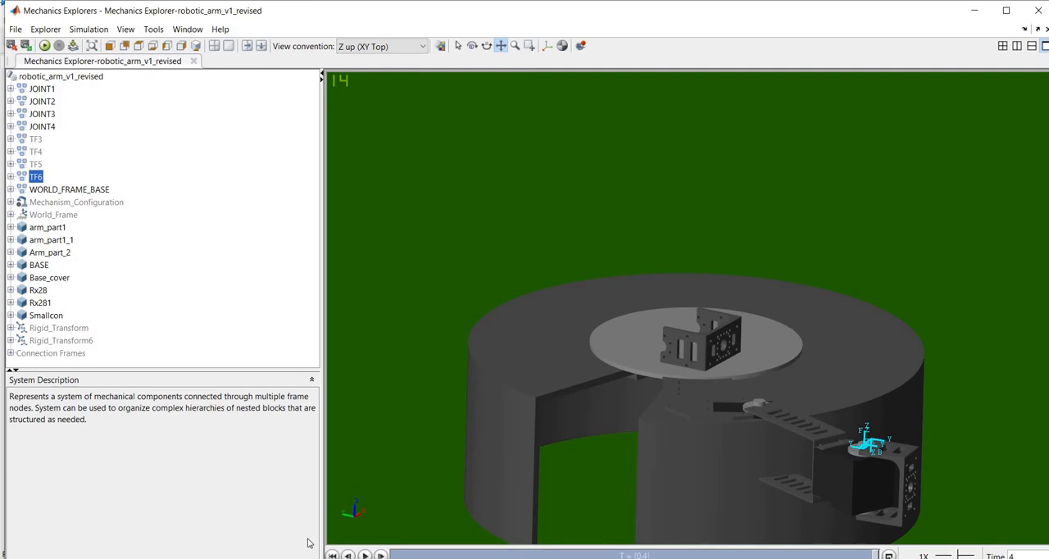
pyautogui.hotkey('alt', 'Tab')
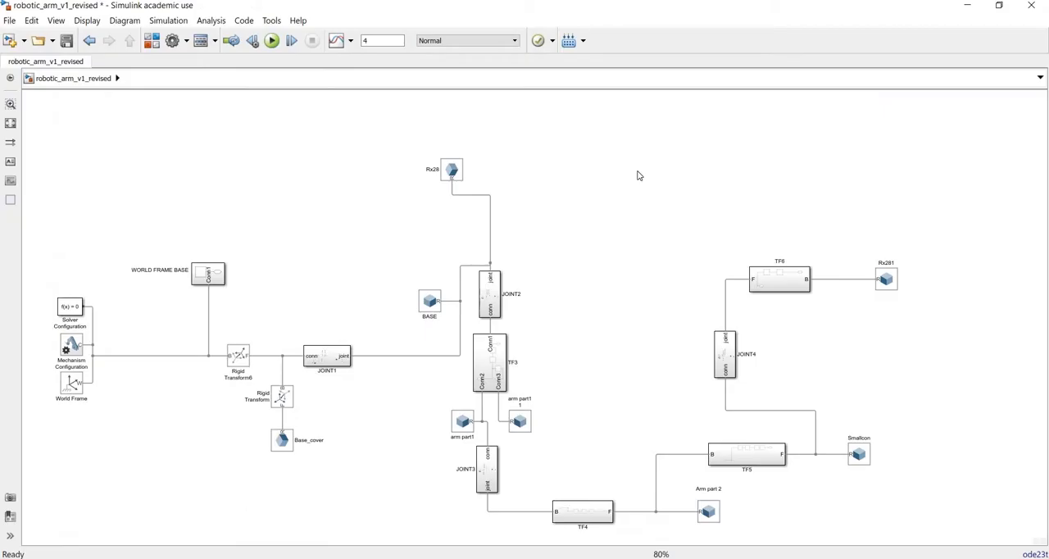
# Step: Undo the line reconnection and the deletion of the TF and TF2 subsystems
pyautogui.hotkey('ctrl', 'z')
pyautogui.hotkey('ctrl', 'z')
pyautogui.hotkey('ctrl', 'z')
pyautogui.hotkey('ctrl', 'z')
pyautogui.hotkey('ctrl', 'z')
pyautogui.hotkey('ctrl', 'z')
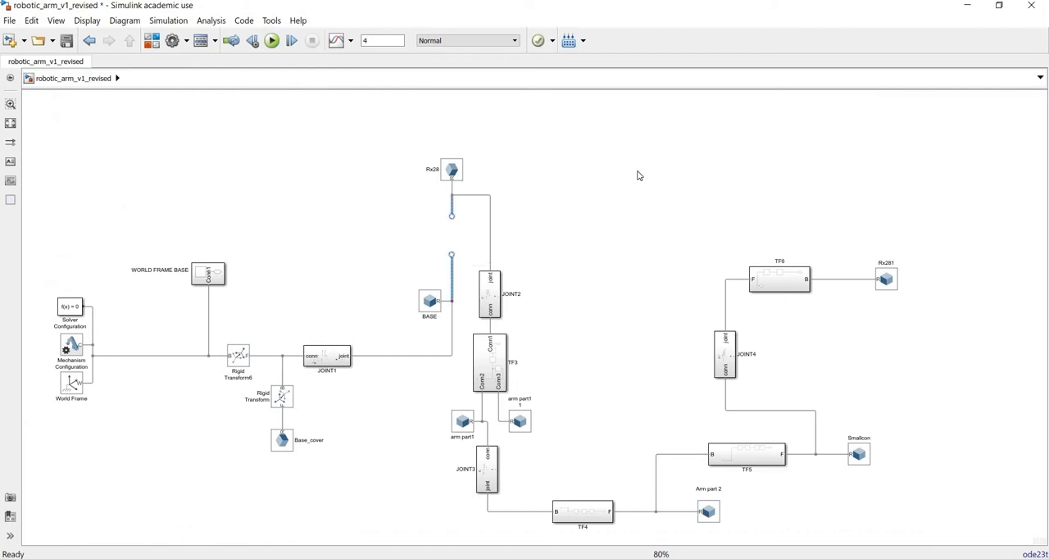
pyautogui.hotkey('ctrl', 'z')
pyautogui.hotkey('ctrl', 'z')
pyautogui.click(549, 353)
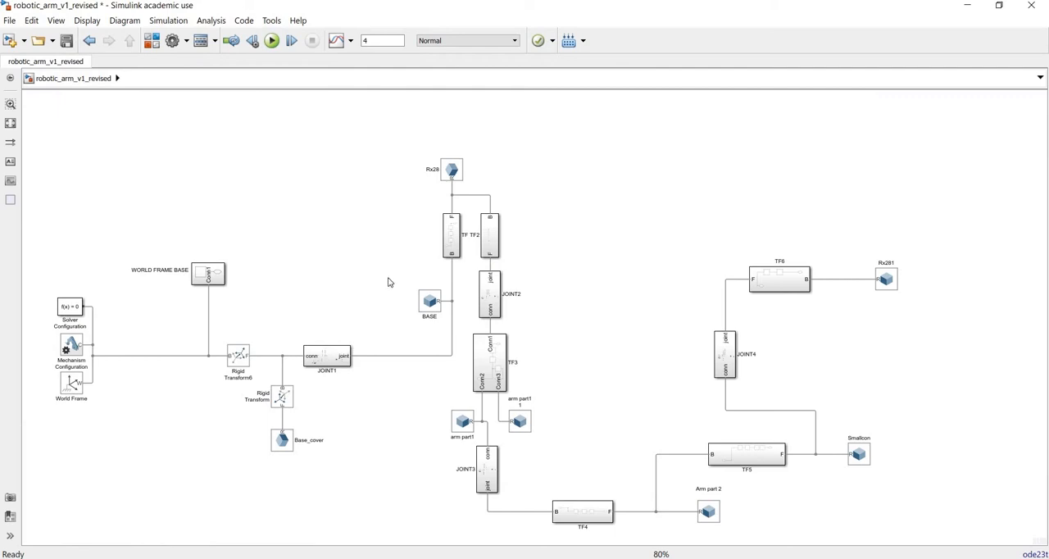
# Step: Open the TF subsystem, examine the rotation and translation of its first Rigid Transform, and return to the top-level model
pyautogui.doubleClick(451, 236)
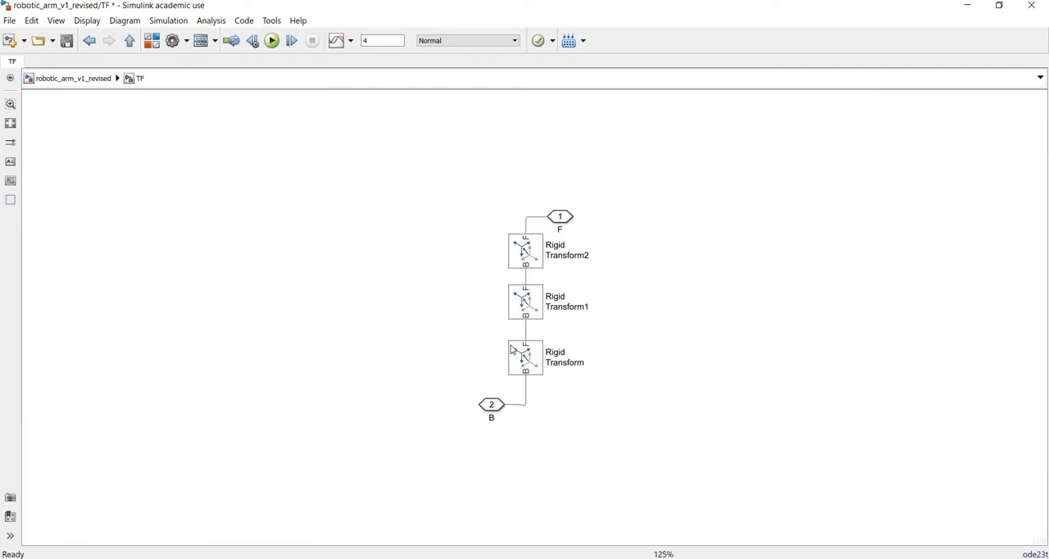
pyautogui.doubleClick(525, 368)
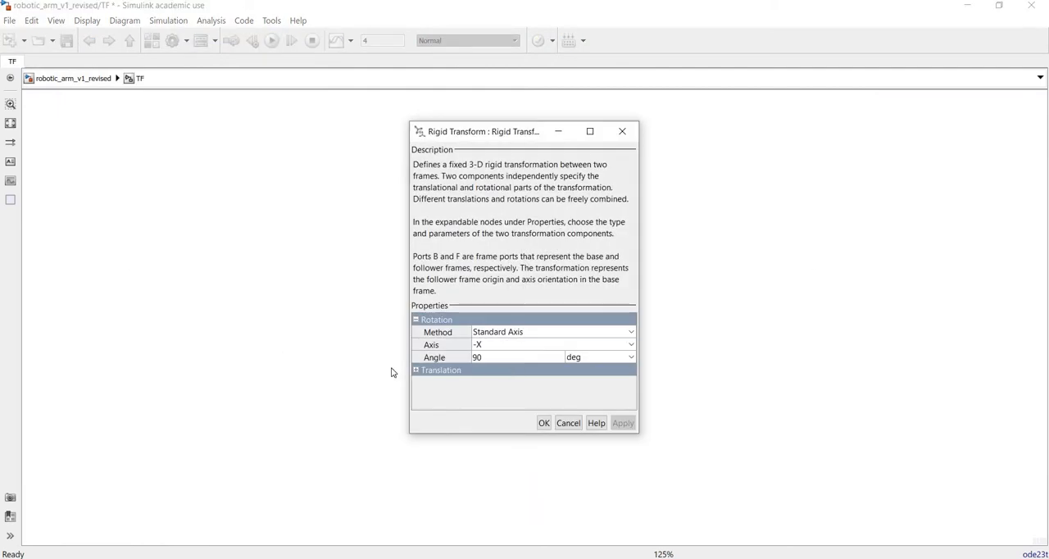
pyautogui.click(416, 370)
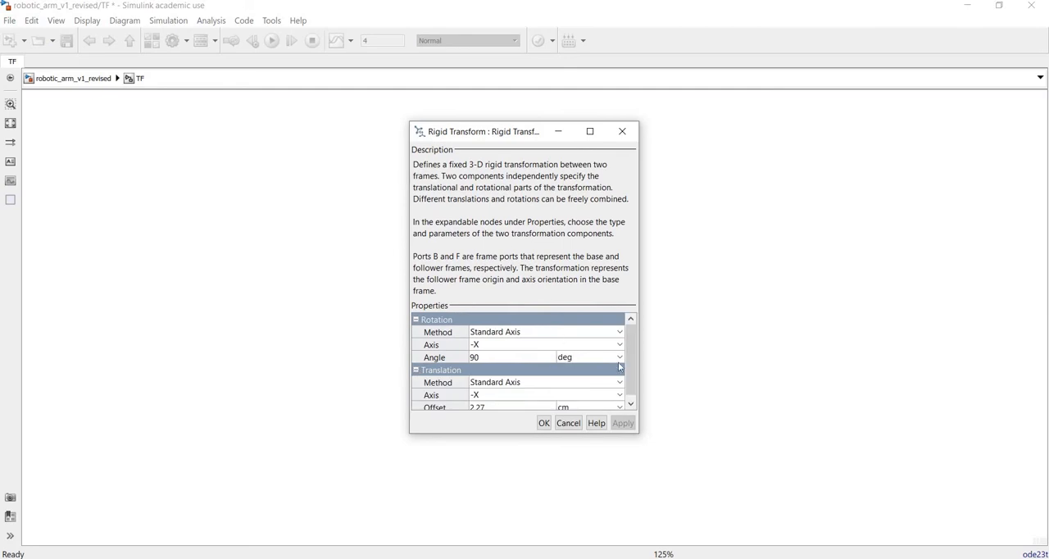
pyautogui.scroll(-1, 635, 373)
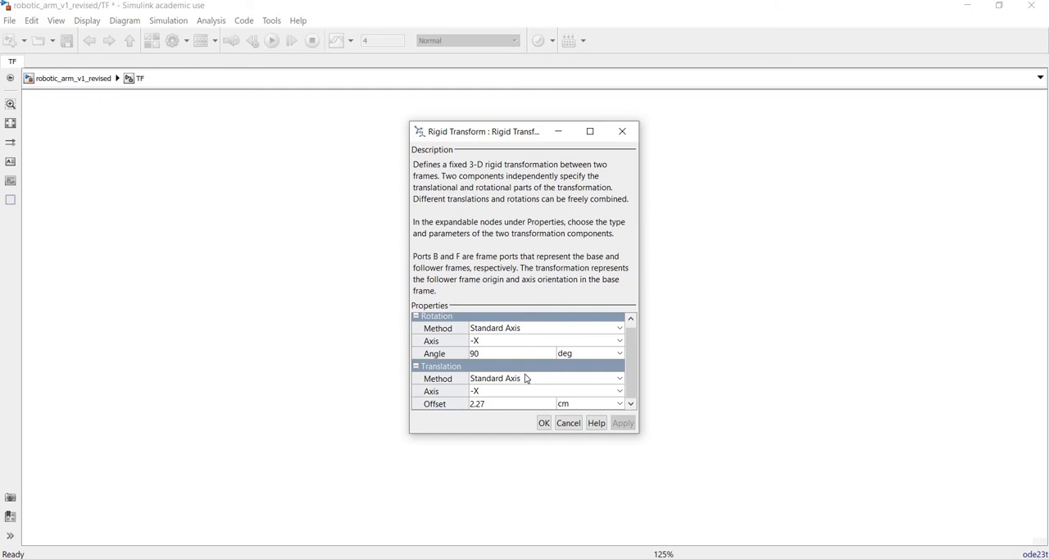
pyautogui.click(631, 131)
pyautogui.click(76, 79)
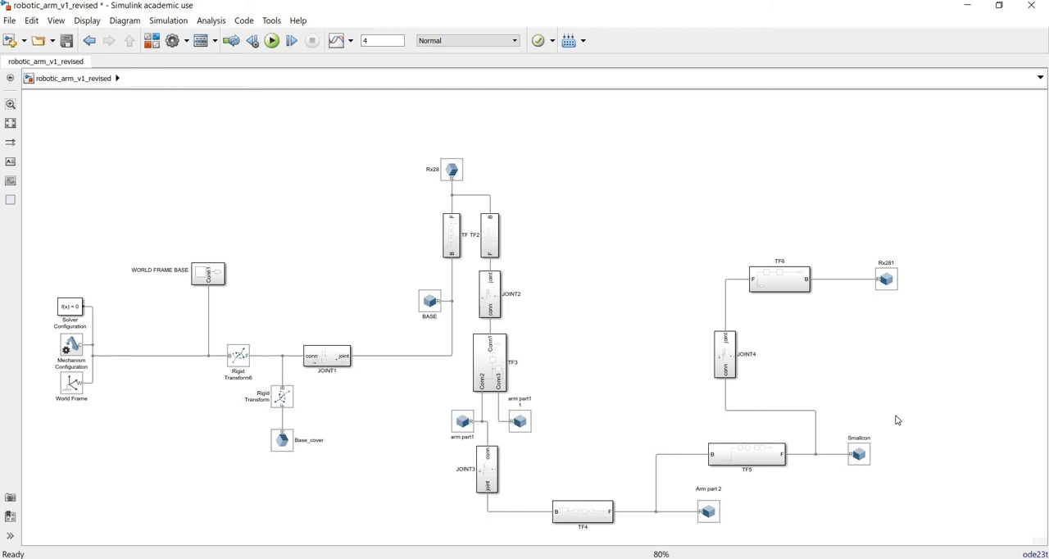
# Step: Look up the Joints blocks of the Simscape Multibody library in the Simulink Library Browser
pyautogui.click(148, 49)
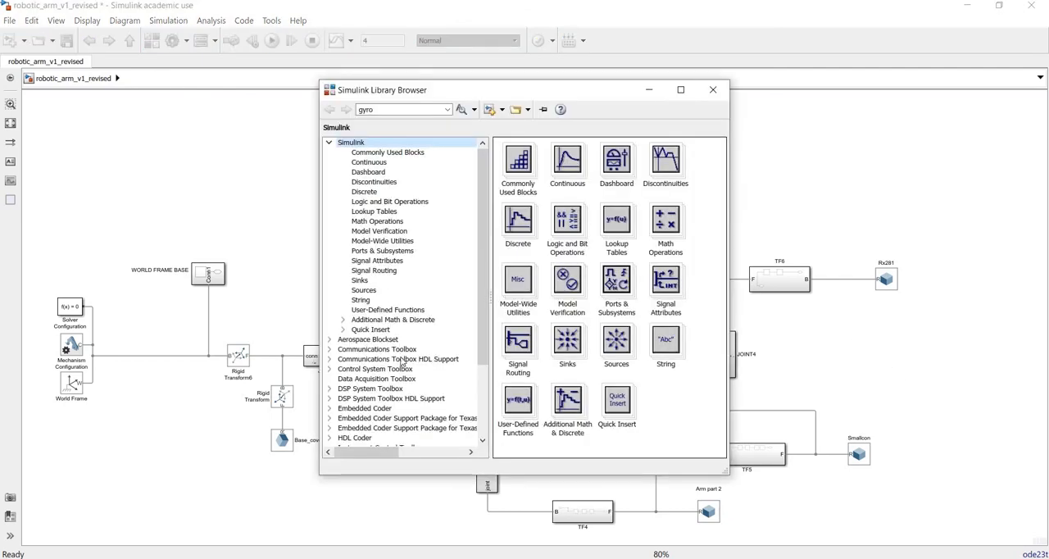
pyautogui.scroll(-3, 399, 370)
pyautogui.scroll(-1, 399, 371)
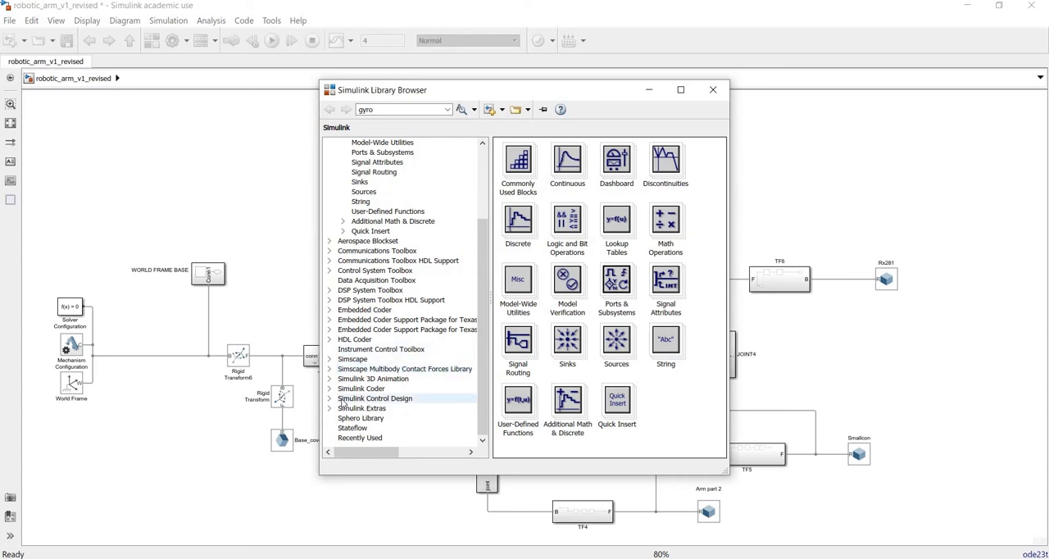
pyautogui.click(330, 359)
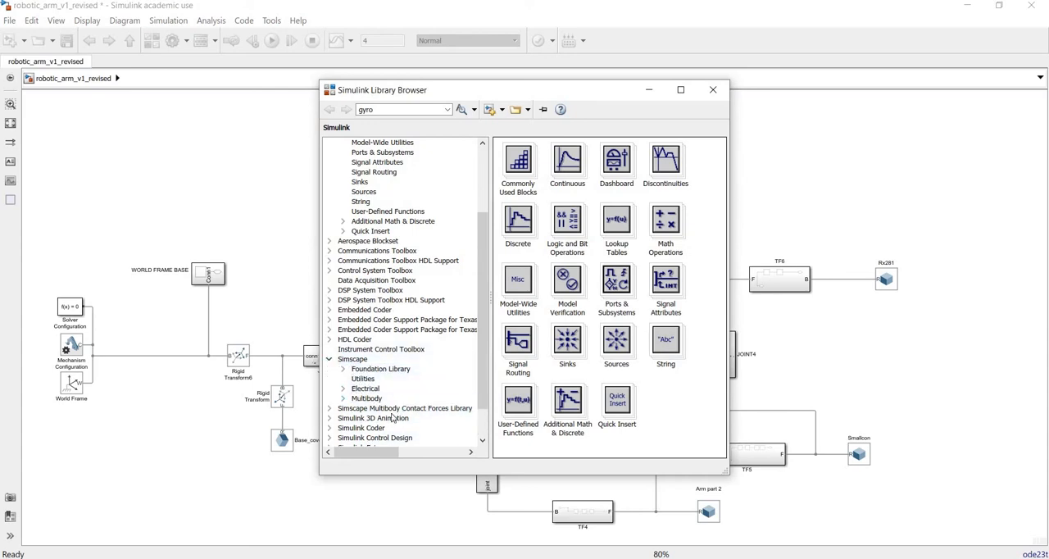
pyautogui.click(342, 398)
pyautogui.scroll(-2, 396, 421)
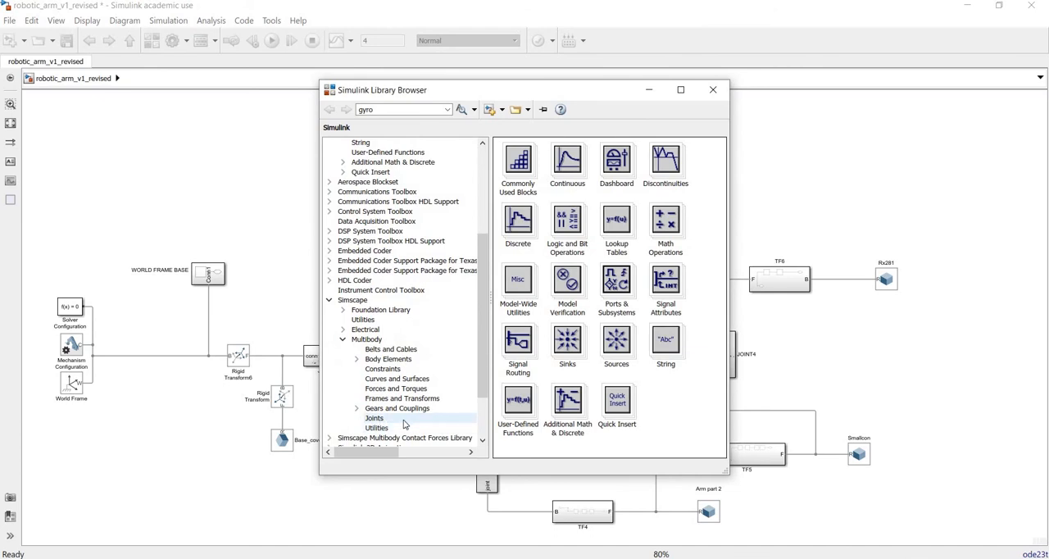
pyautogui.click(374, 418)
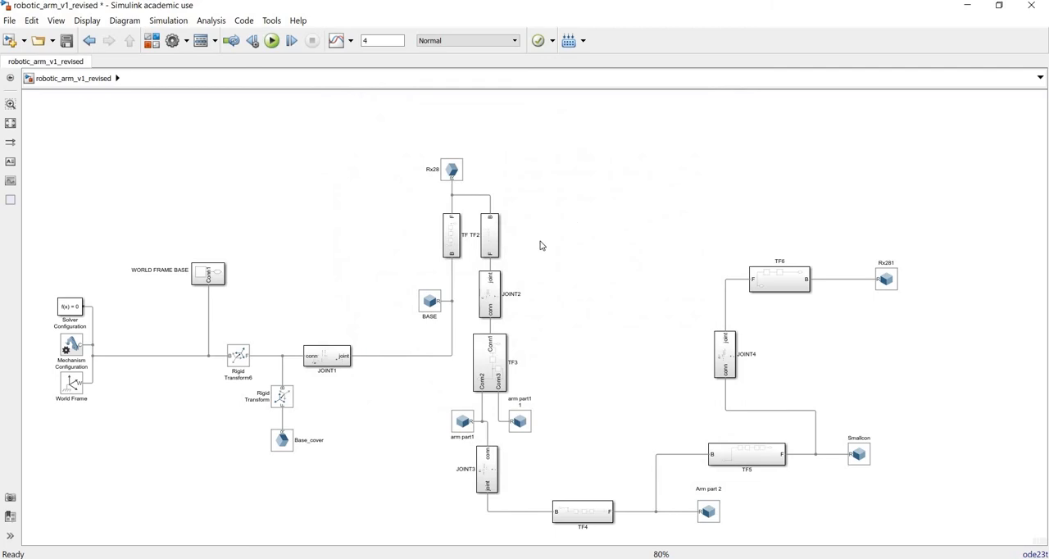
# Step: Open the JOINT2 subsystem and read the description of its Revolute Joint block
pyautogui.doubleClick(493, 290)
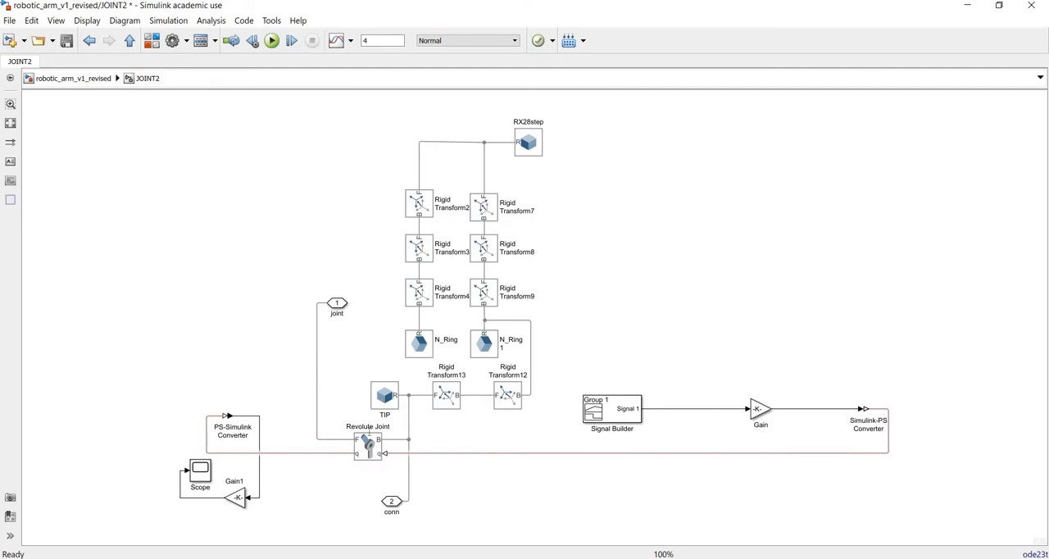
pyautogui.click(372, 447)
pyautogui.doubleClick(372, 447)
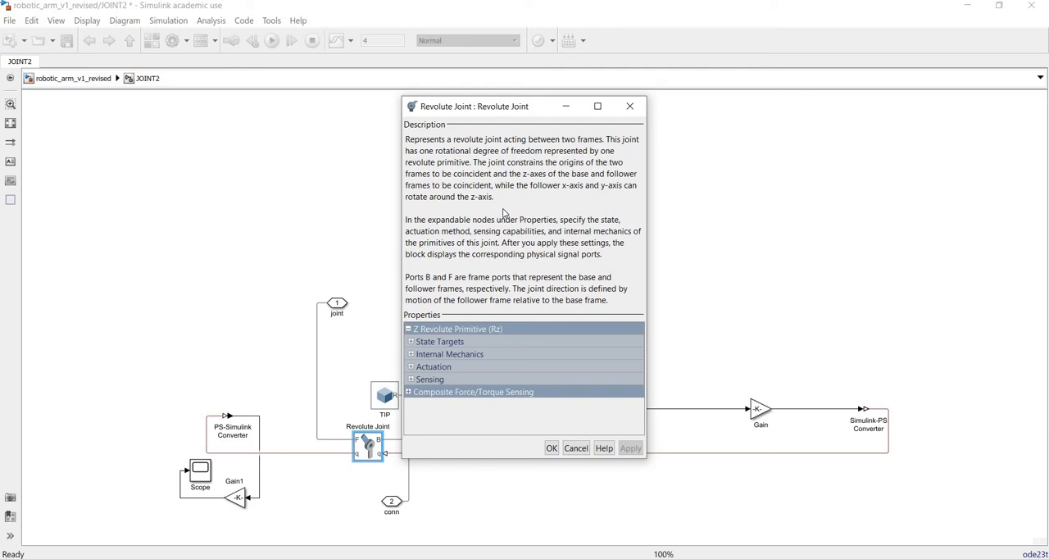
pyautogui.click(629, 105)
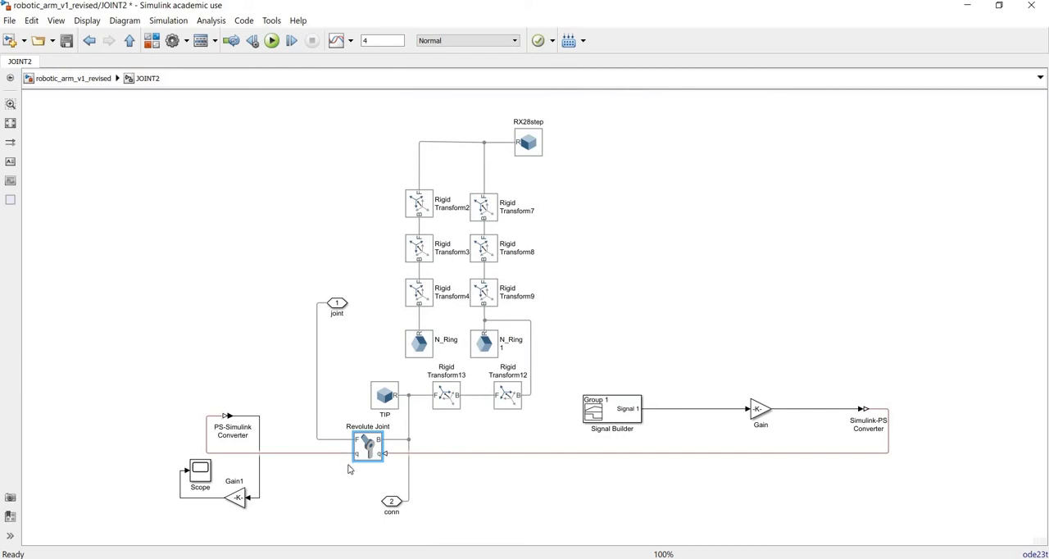
# Step: Examine the actuation and sensing settings of the Revolute Joint in JOINT2, leaving its parameters unmodified
pyautogui.doubleClick(368, 447)
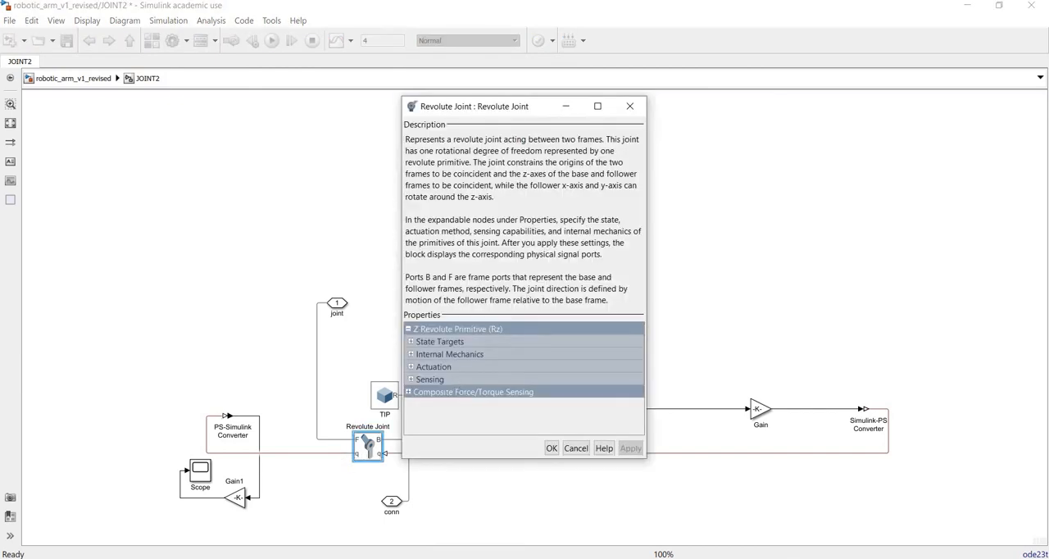
pyautogui.click(411, 366)
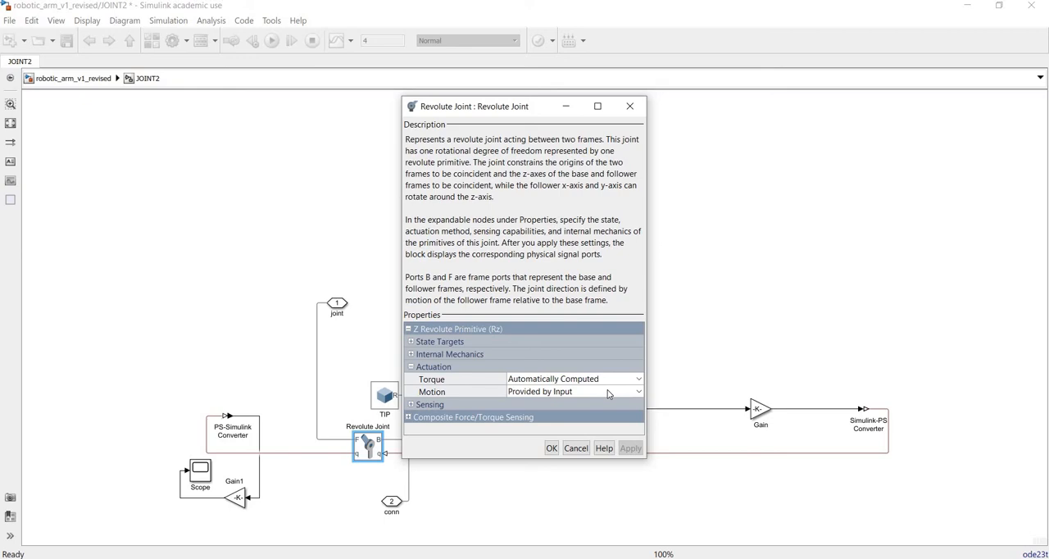
pyautogui.click(412, 404)
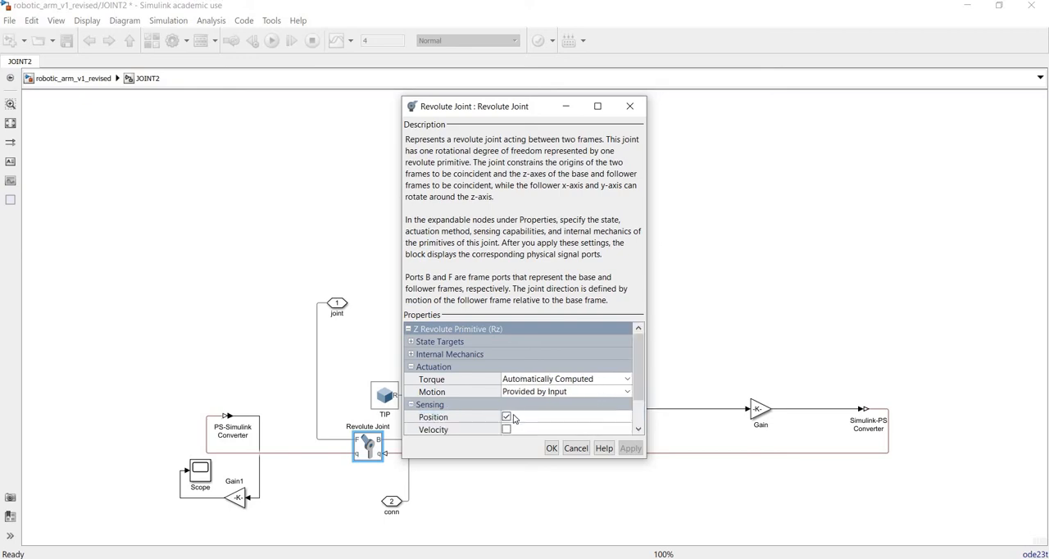
pyautogui.scroll(-2, 640, 399)
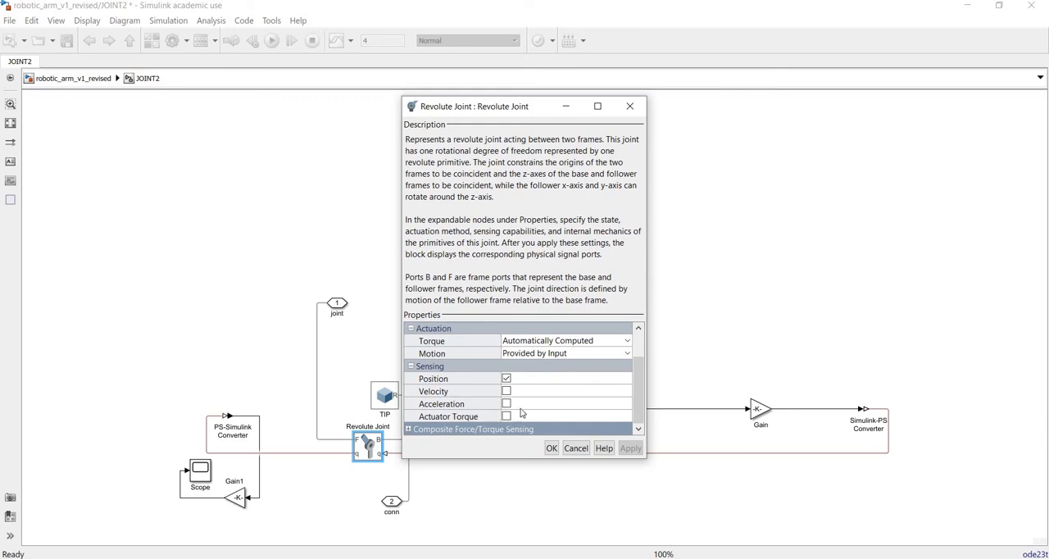
pyautogui.click(629, 106)
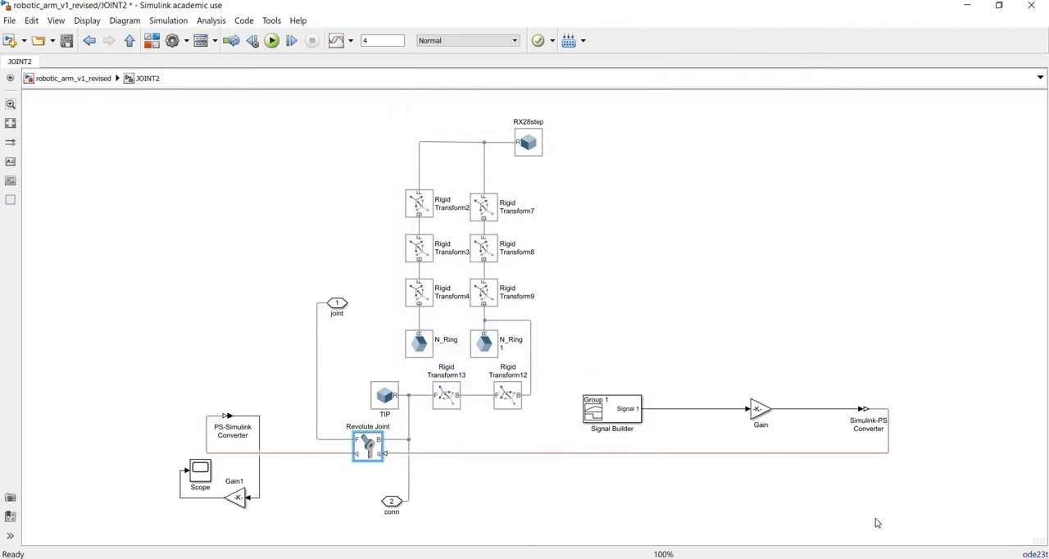
# Step: Trace the joint's input back through the Simulink-PS Converter and Gain, and inspect the Signal Builder waveform
pyautogui.click(867, 433)
pyautogui.click(753, 415)
pyautogui.click(620, 408)
pyautogui.doubleClick(619, 408)
pyautogui.doubleClick(619, 417)
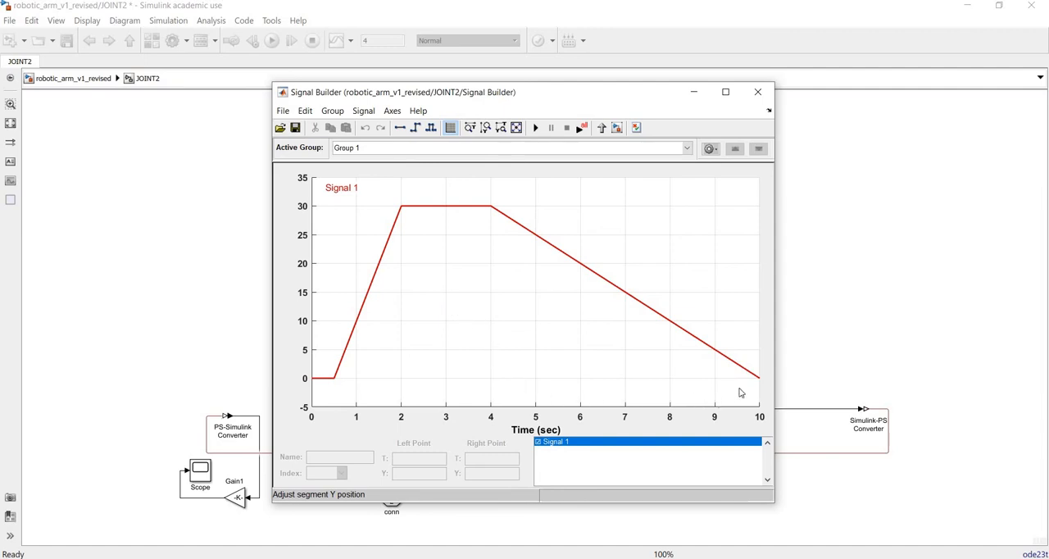
pyautogui.click(757, 91)
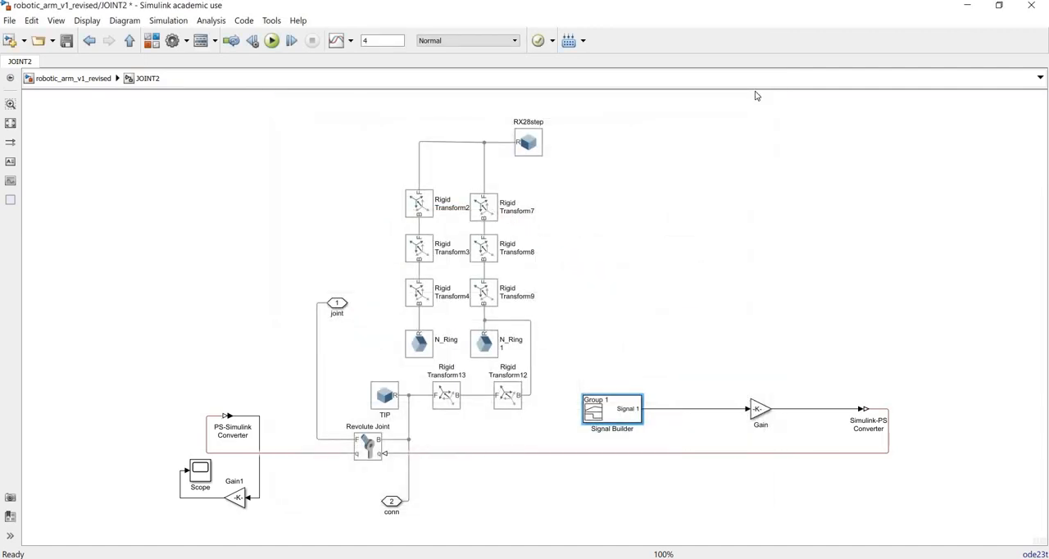
# Step: Inspect the parameters of the Gain block feeding the Simulink-PS Converter, and view the joint's sensed output in the Scope
pyautogui.click(754, 410)
pyautogui.doubleClick(755, 409)
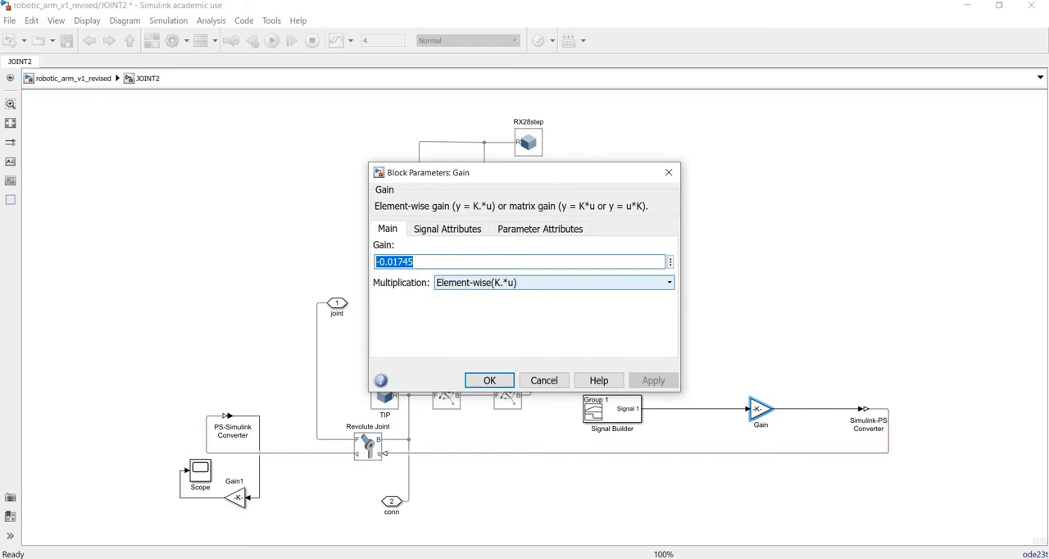
pyautogui.click(670, 172)
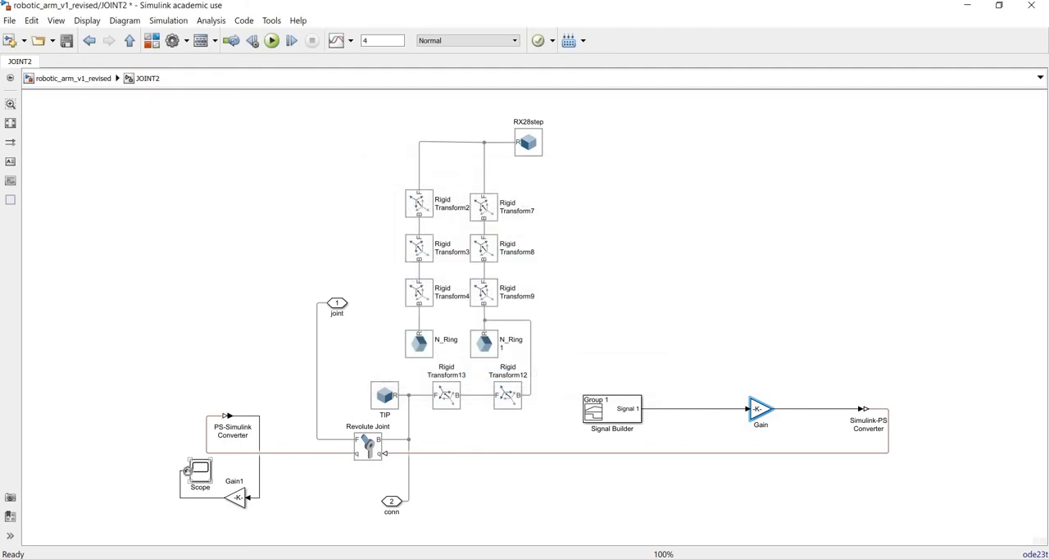
pyautogui.click(195, 475)
pyautogui.doubleClick(195, 476)
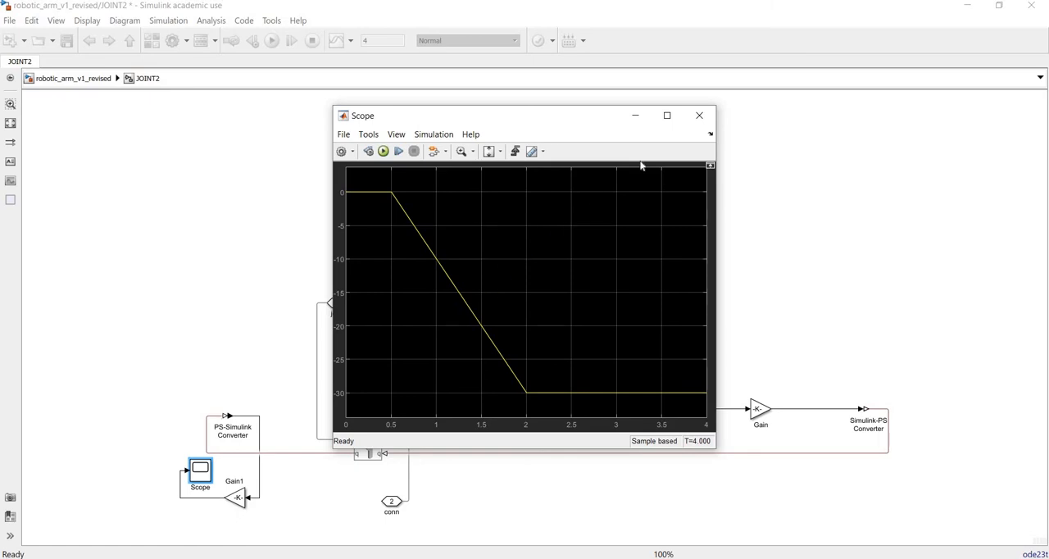
pyautogui.click(699, 115)
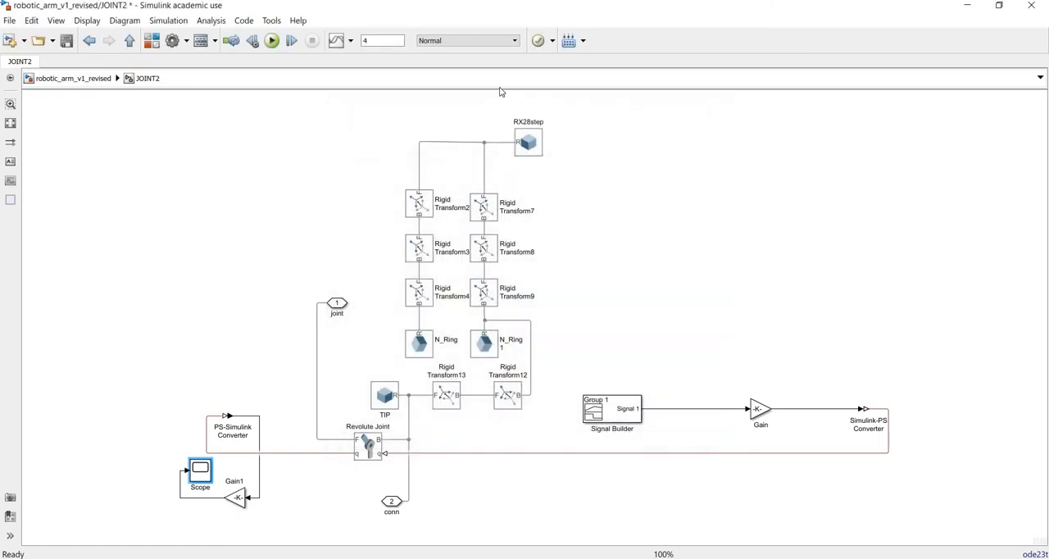
# Step: Run the simulation, switch to Mechanics Explorer, and replay the animation from the start with the whole arm in view
pyautogui.click(280, 41)
pyautogui.click(410, 522)
pyautogui.click(408, 519)
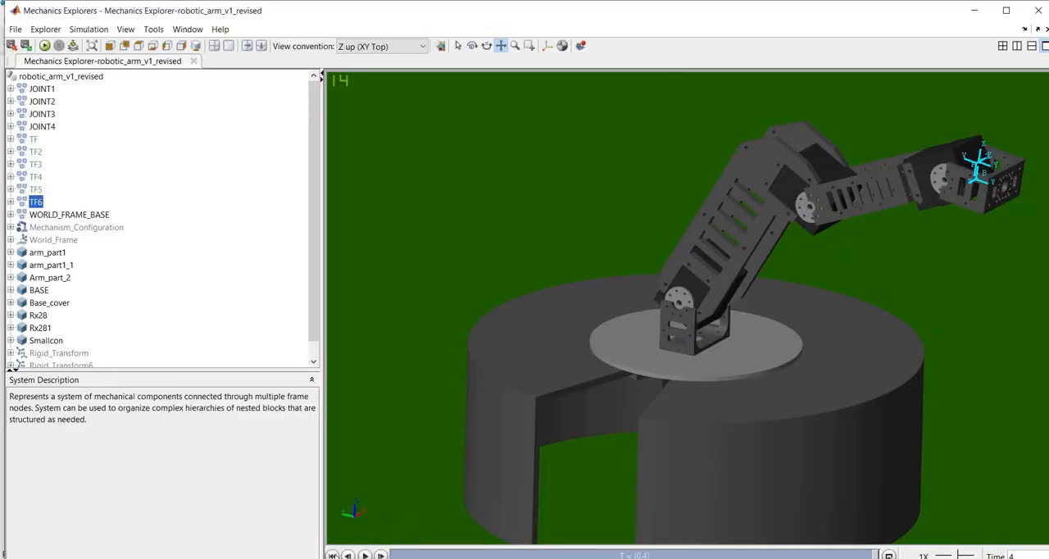
pyautogui.click(333, 556)
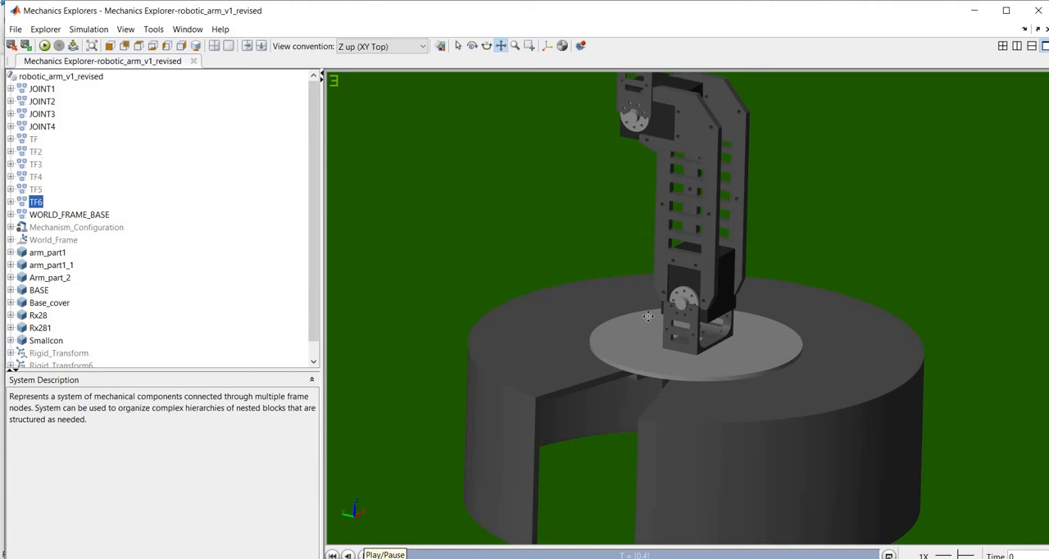
pyautogui.scroll(-3, 794, 236)
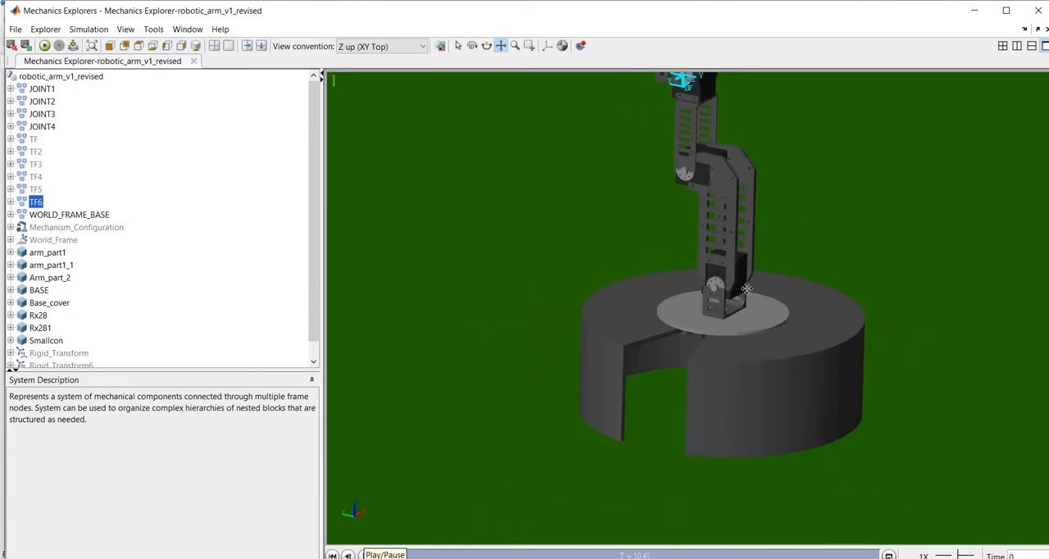
pyautogui.scroll(-3, 734, 297)
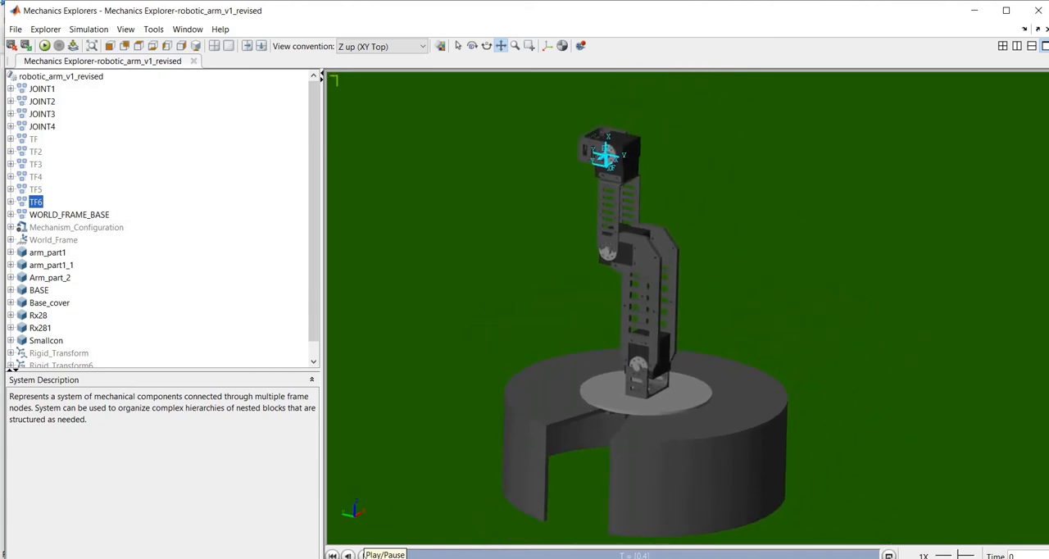
pyautogui.click(364, 555)
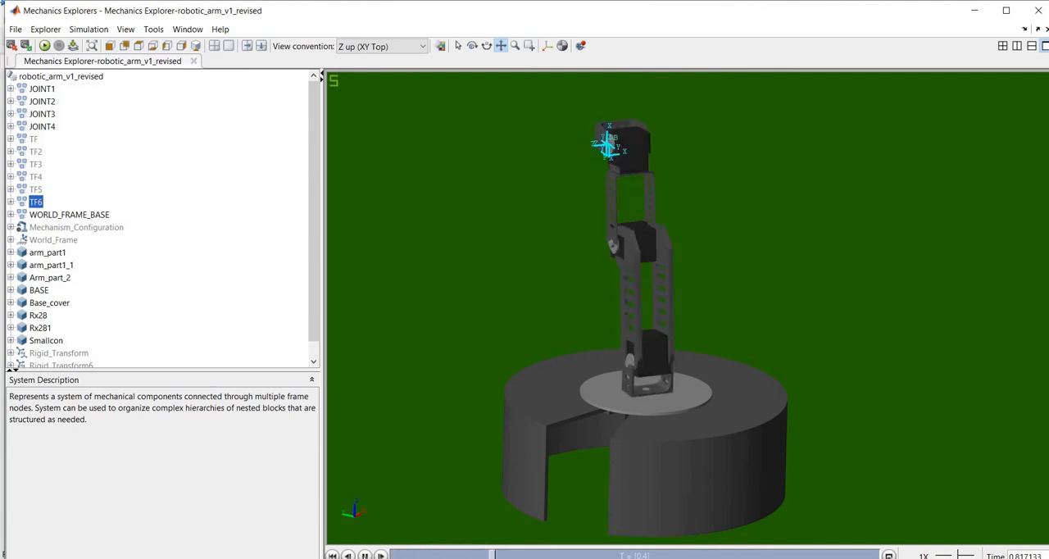